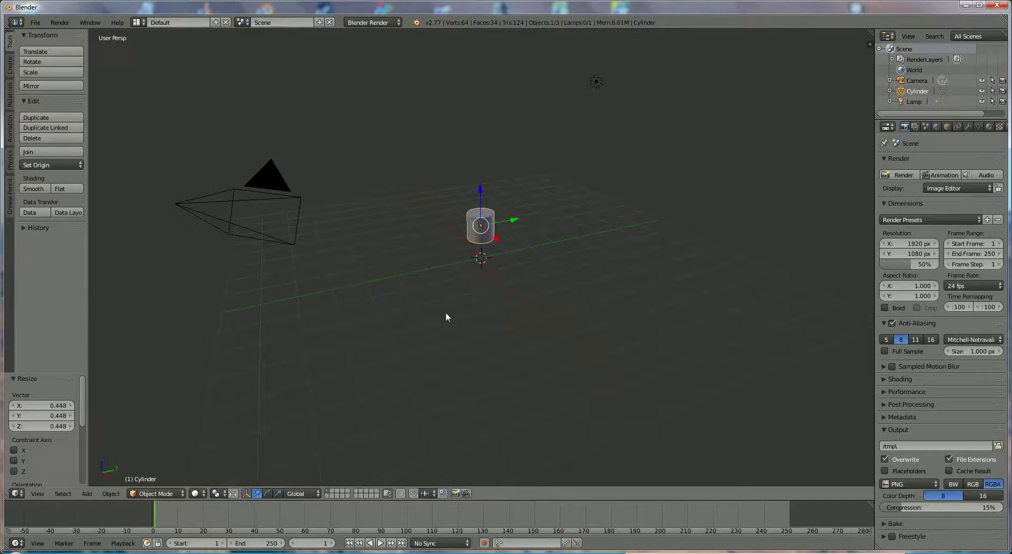
# Step: Add a Bezier curve to the scene and show its curve data settings
pyautogui.click(87, 493)
pyautogui.moveTo(100, 475)
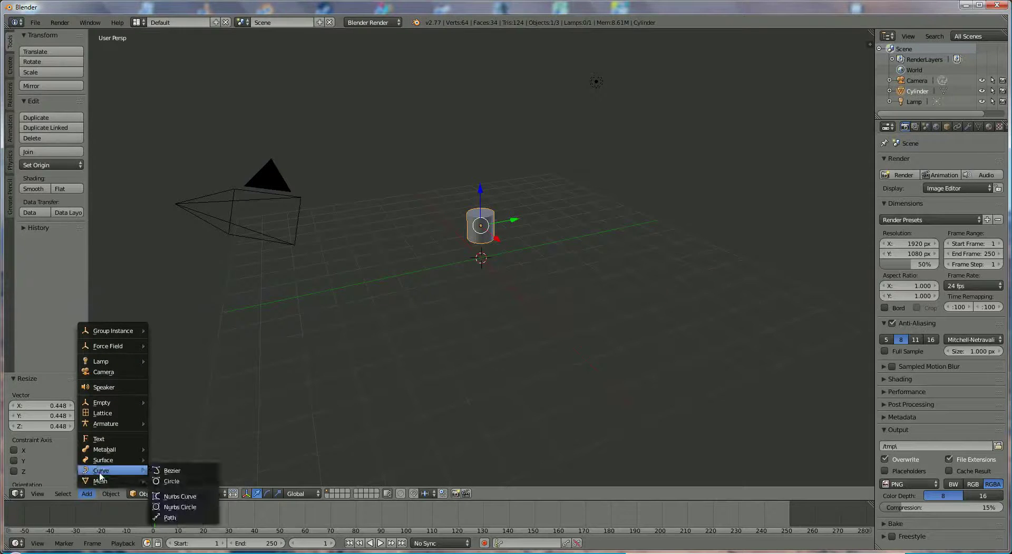
pyautogui.click(172, 470)
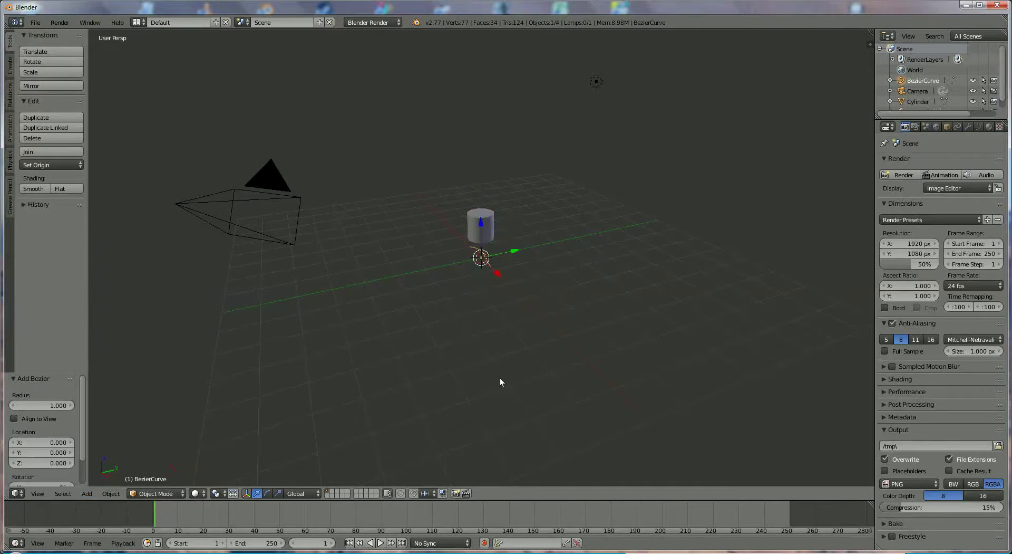
pyautogui.click(979, 127)
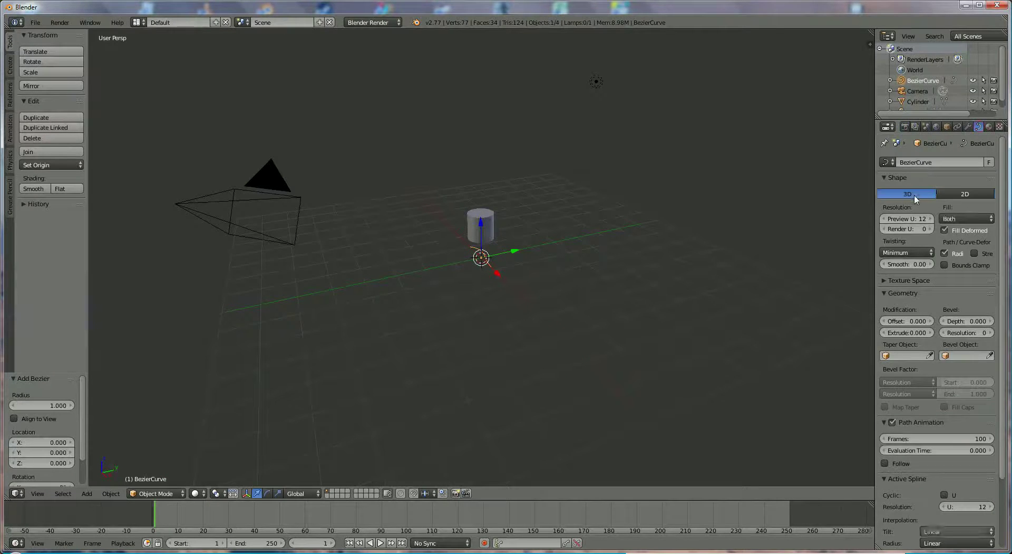
pyautogui.scroll(5, 584, 261)
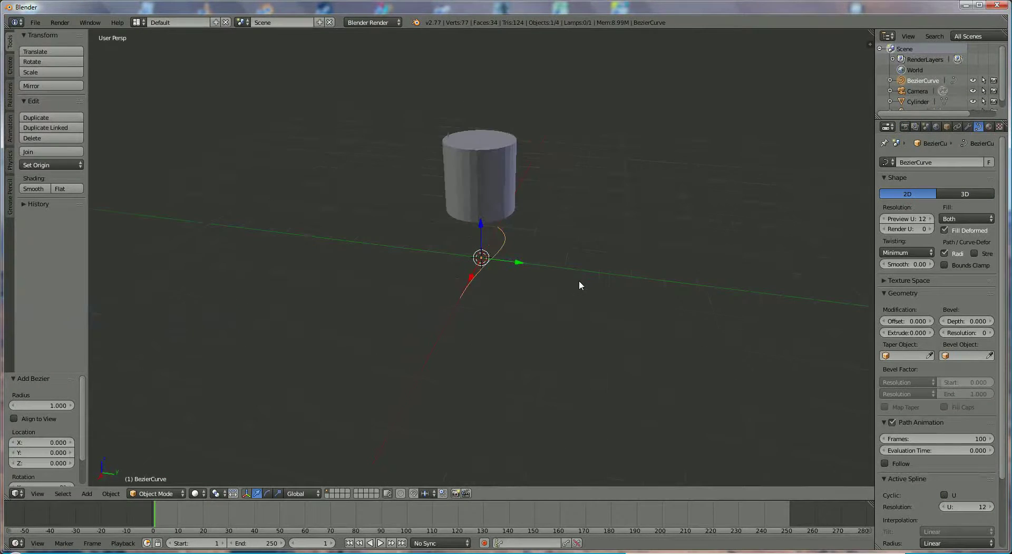
# Step: Move the Bezier curve about 1.048 units along X
pyautogui.press('g')
pyautogui.press('x')
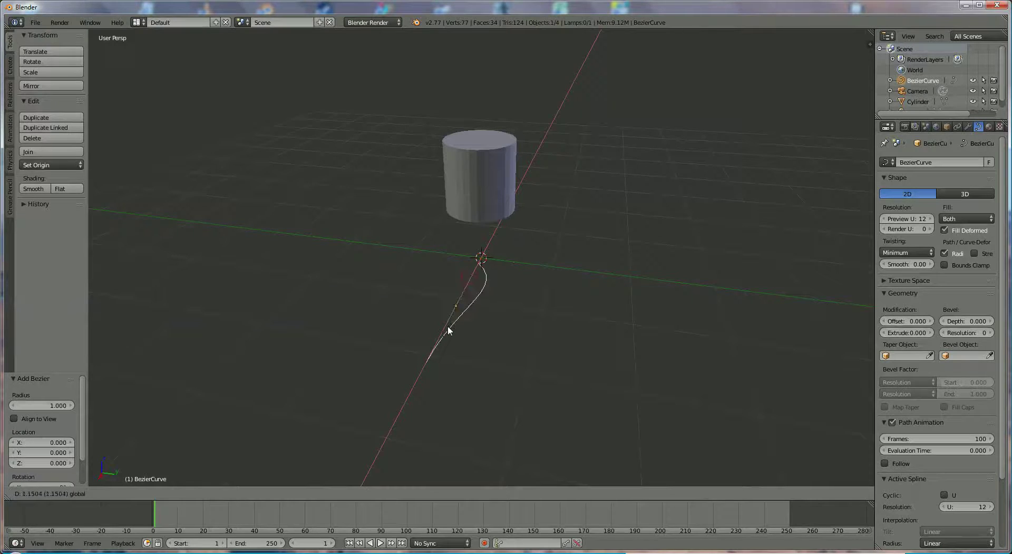
pyautogui.click(451, 326)
pyautogui.scroll(3, 537, 337)
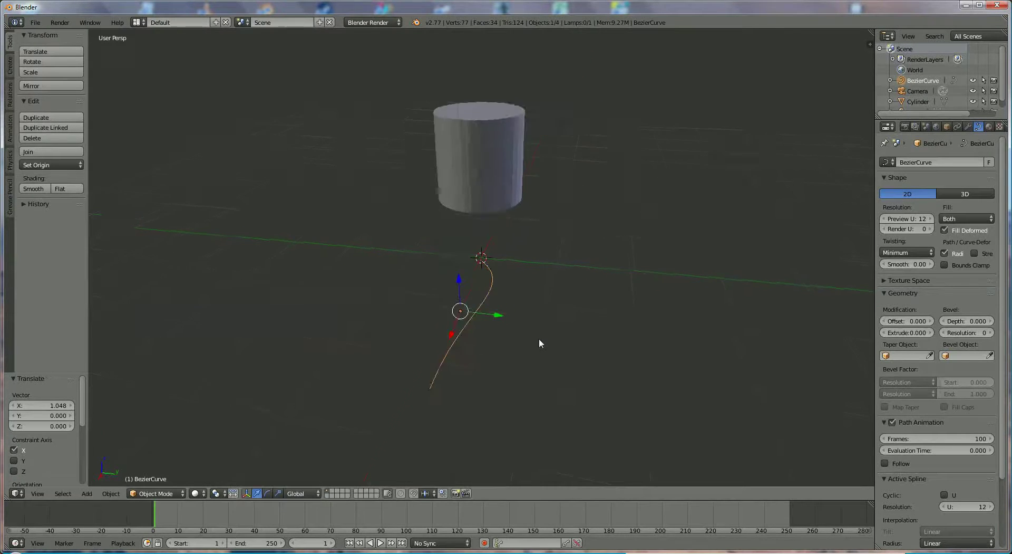
pyautogui.scroll(-1, 524, 340)
# Step: Switch the curve to Edit Mode and select the top control point's right handle
pyautogui.click(156, 493)
pyautogui.click(153, 469)
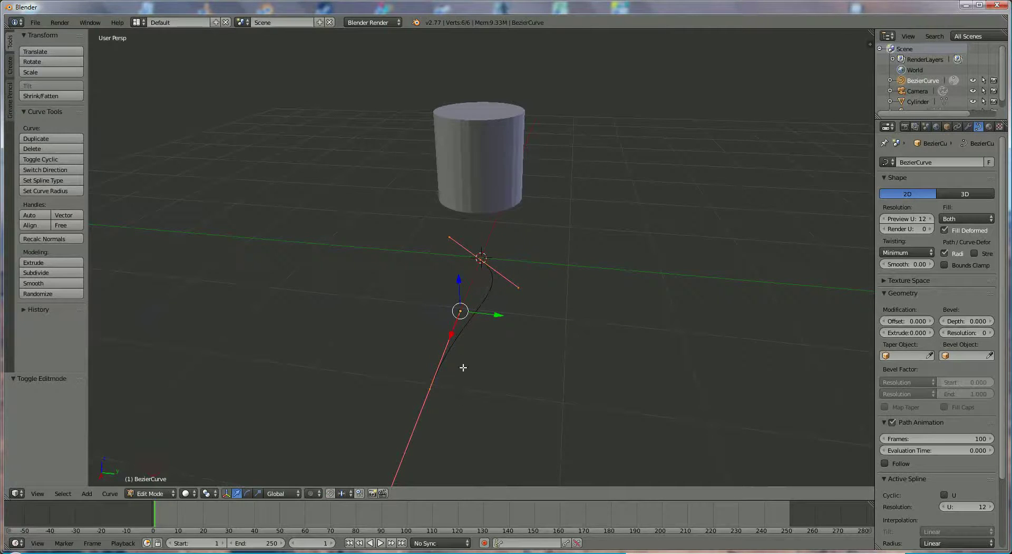
pyautogui.rightClick(481, 257)
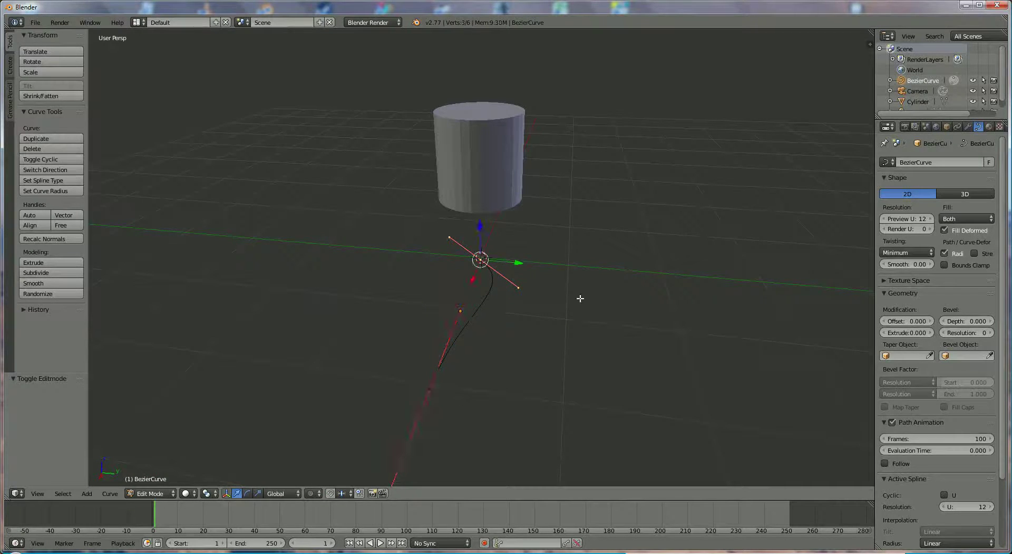
pyautogui.rightClick(437, 382)
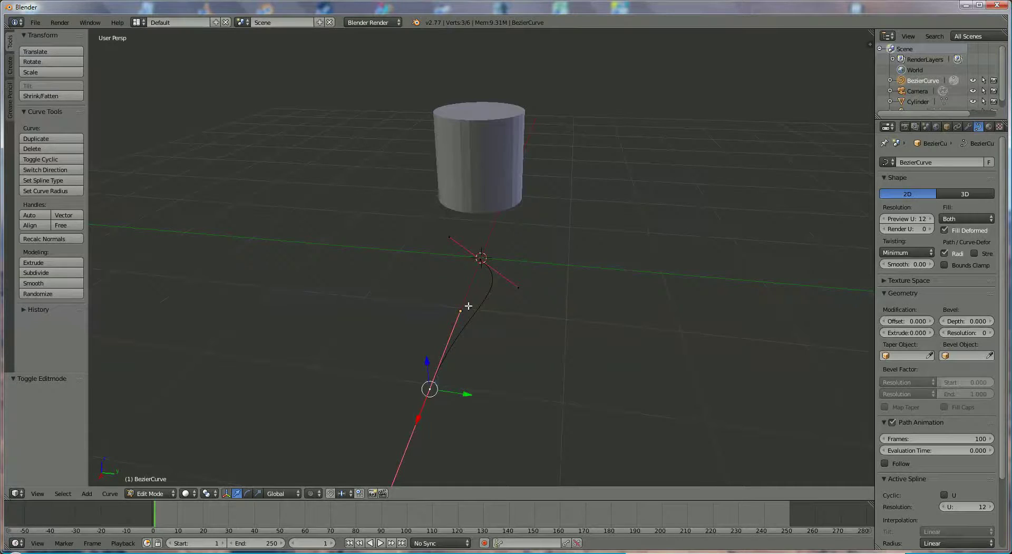
pyautogui.rightClick(481, 256)
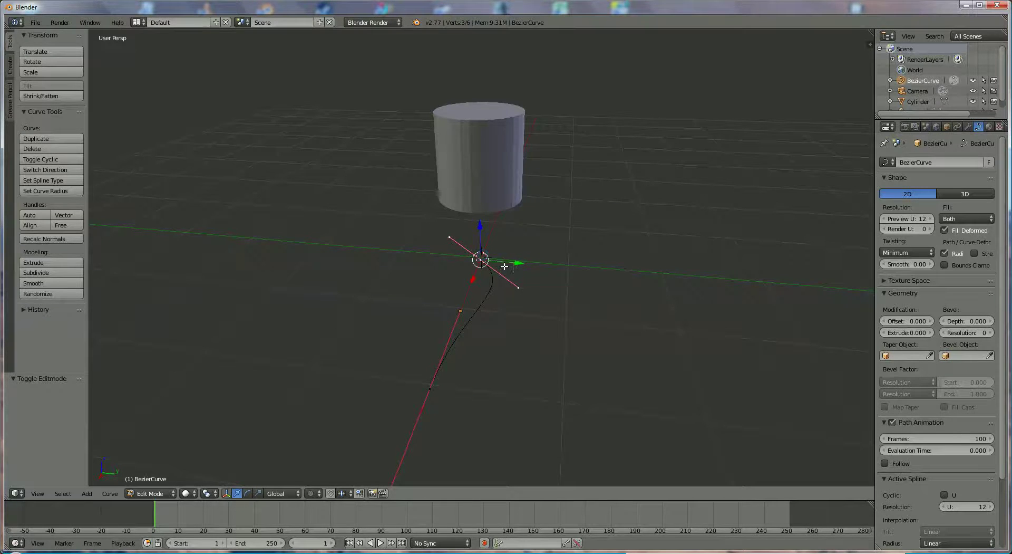
pyautogui.rightClick(519, 287)
# Step: Move the top point's right handle along X, then along Y
pyautogui.press('g')
pyautogui.press('x')
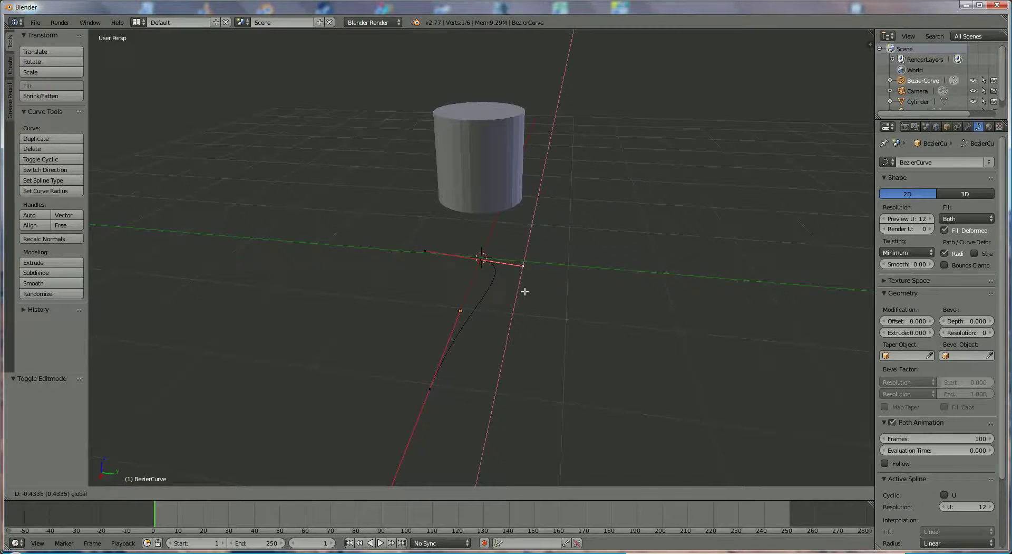
pyautogui.click(525, 273)
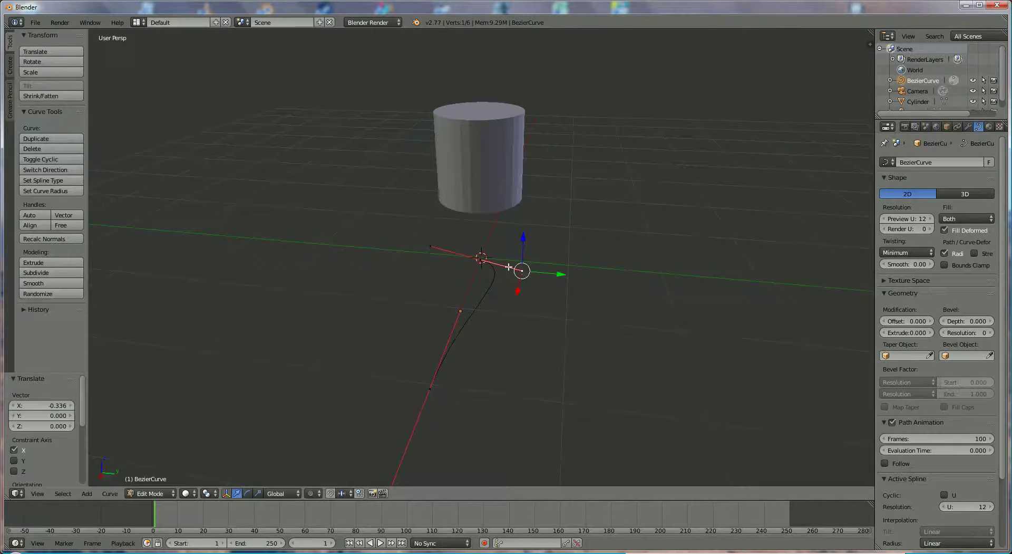
pyautogui.press('g')
pyautogui.press('y')
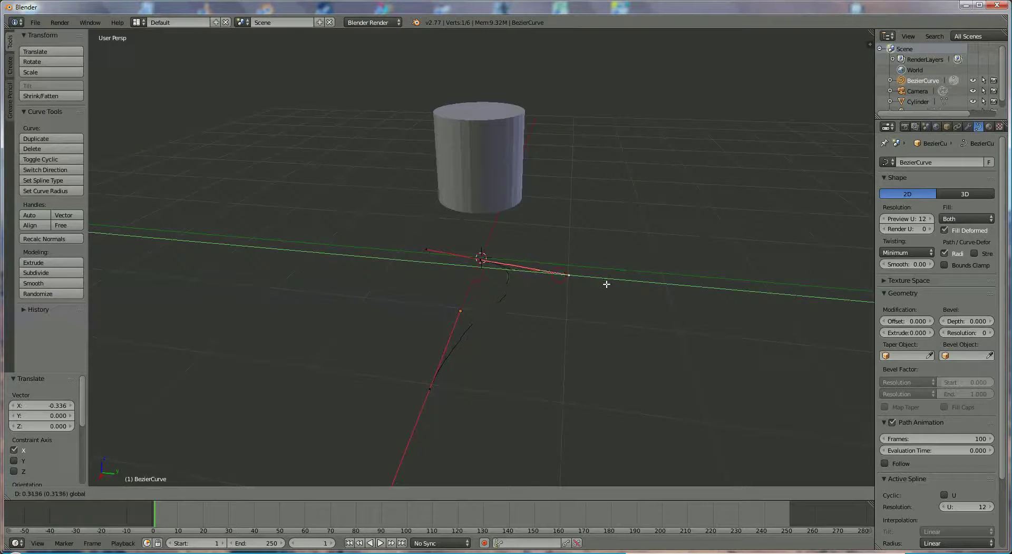
pyautogui.click(556, 339)
pyautogui.scroll(-2, 502, 357)
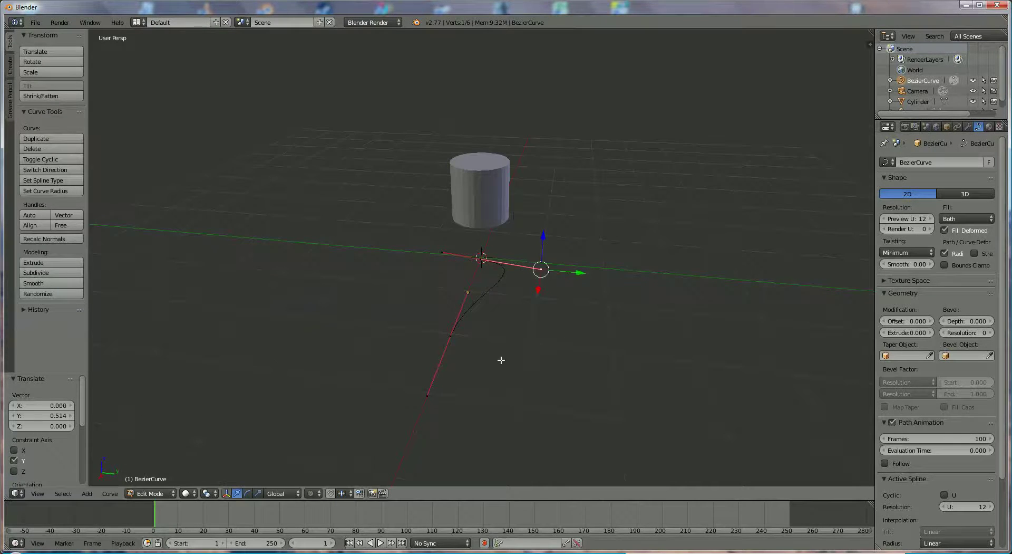
# Step: Shift the lower control point along X and start moving its handle
pyautogui.rightClick(454, 336)
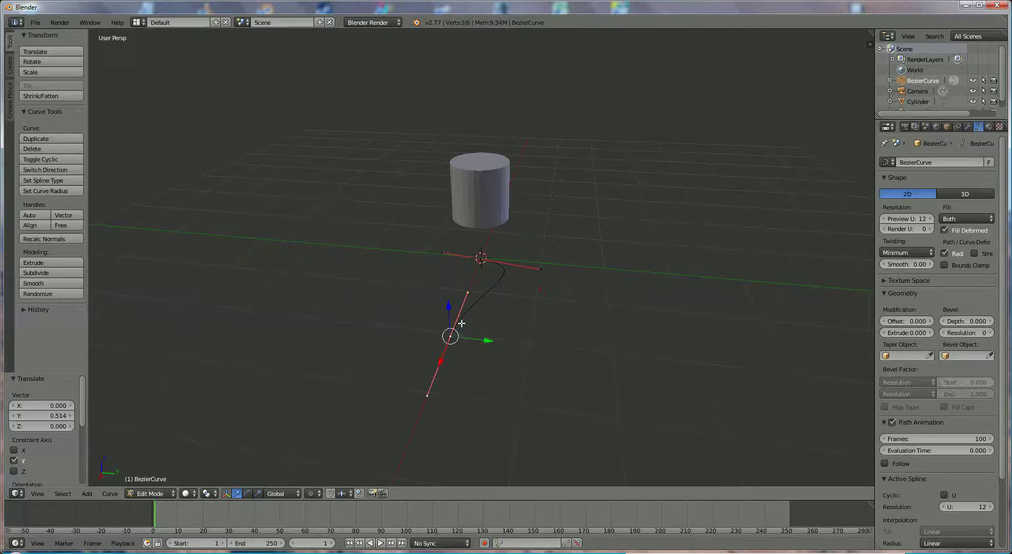
pyautogui.press('g')
pyautogui.press('x')
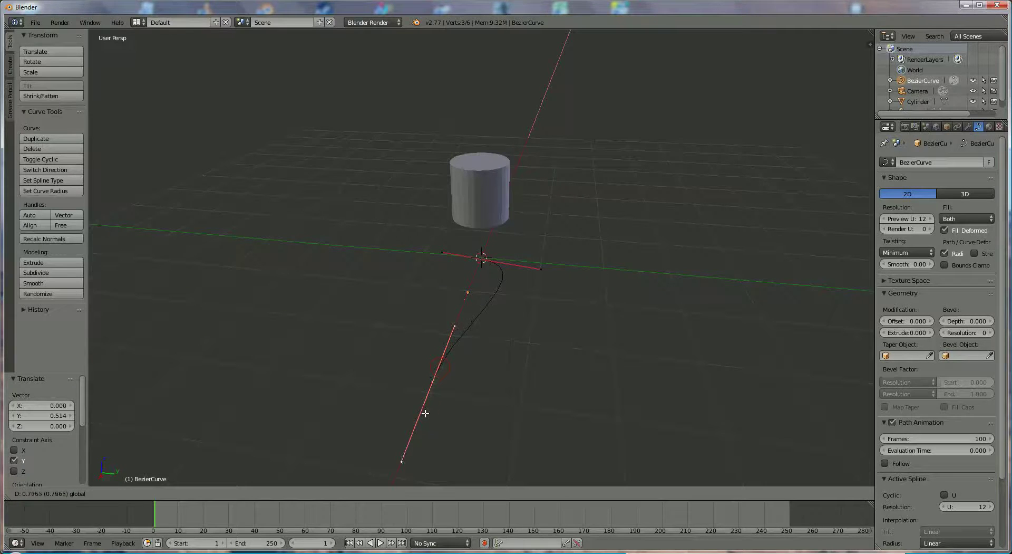
pyautogui.click(422, 413)
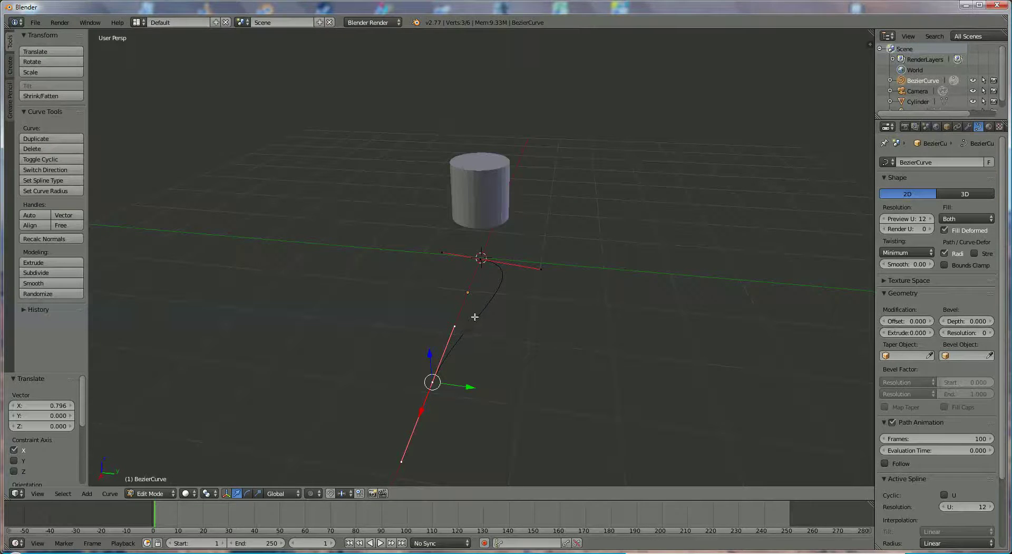
pyautogui.rightClick(455, 326)
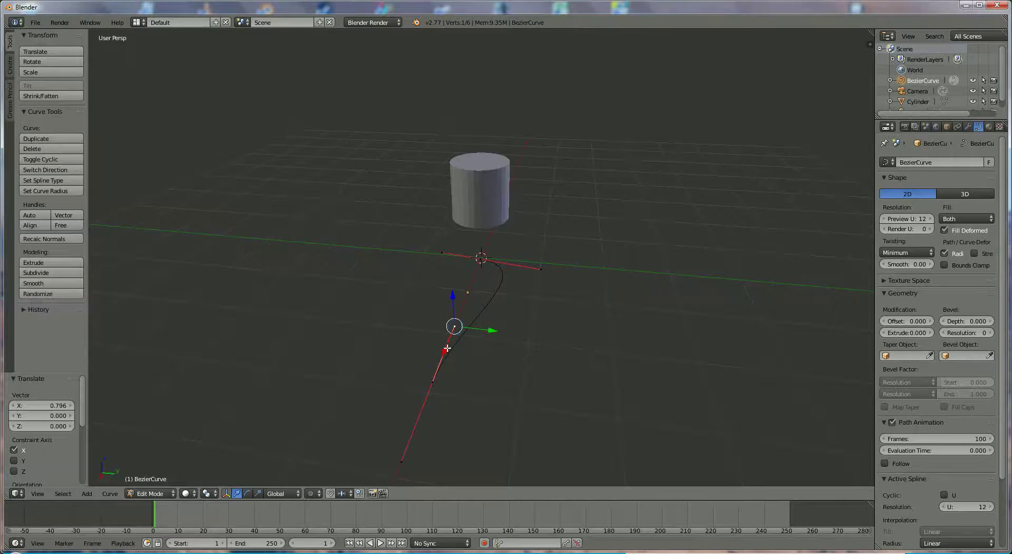
pyautogui.press('g')
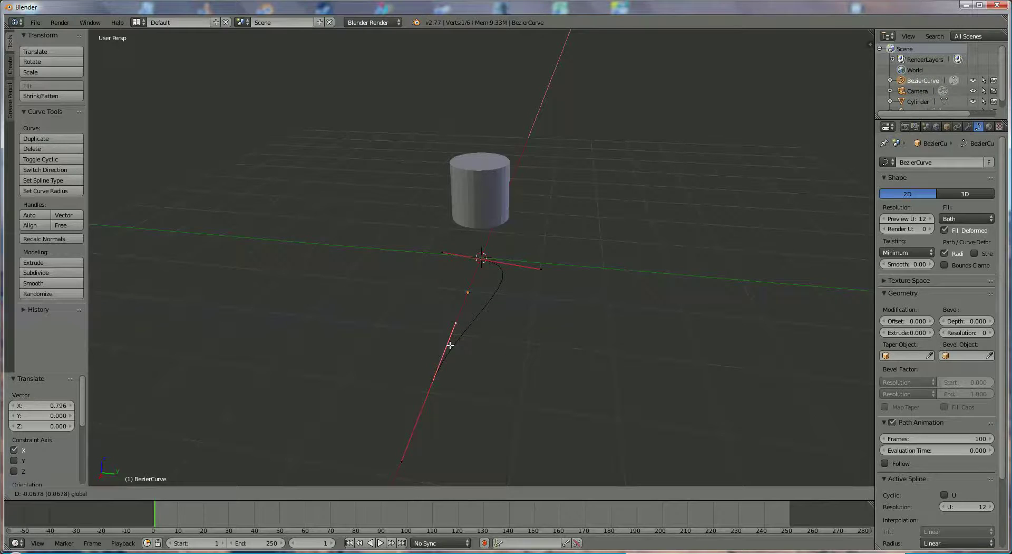
# Step: Nudge the lower handle -0.158 along X and 0.374 along Y to smooth the arc
pyautogui.click(450, 344)
pyautogui.moveTo(502, 377); pyautogui.dragTo(477, 348, button='middle')
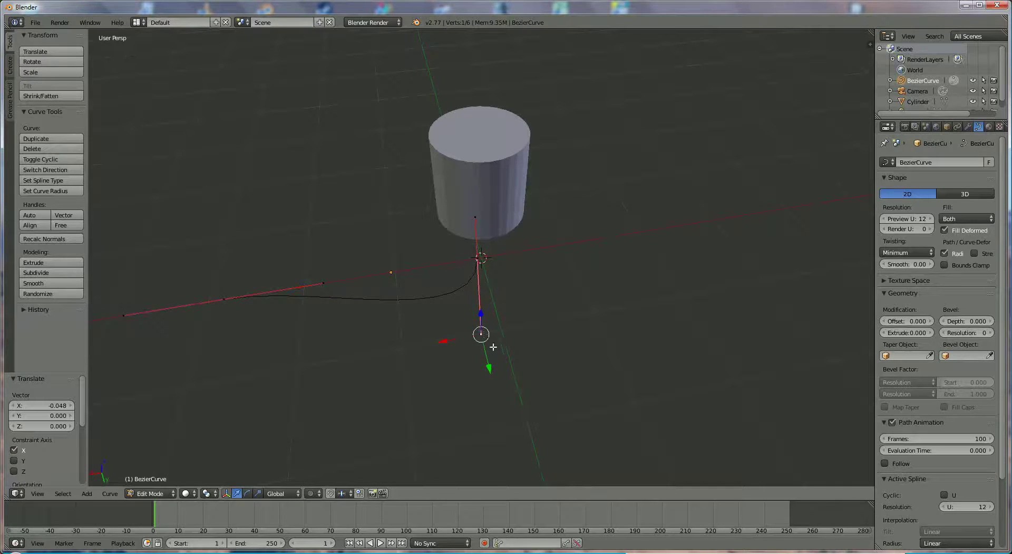
pyautogui.moveTo(445, 342); pyautogui.dragTo(461, 336)
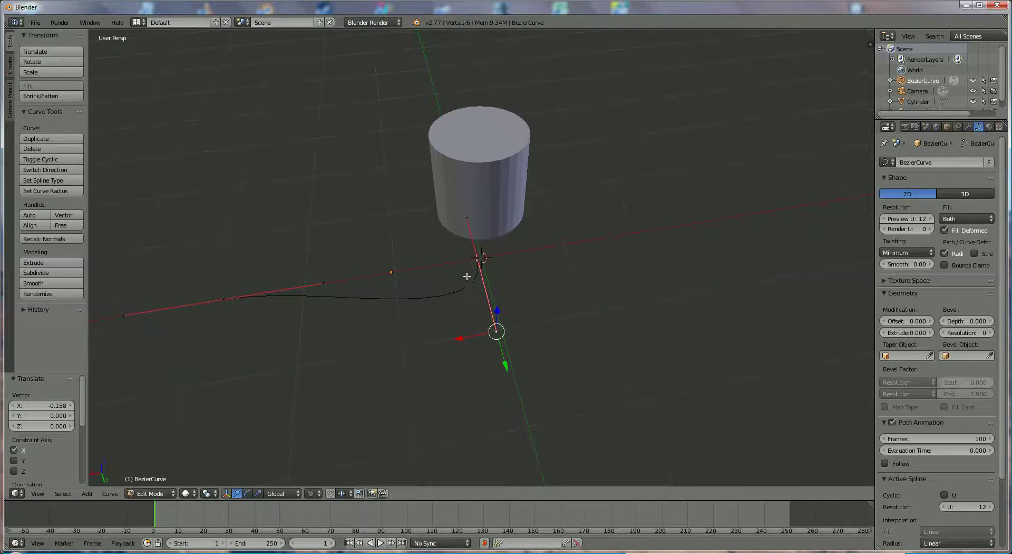
pyautogui.moveTo(389, 353); pyautogui.dragTo(476, 352, button='middle')
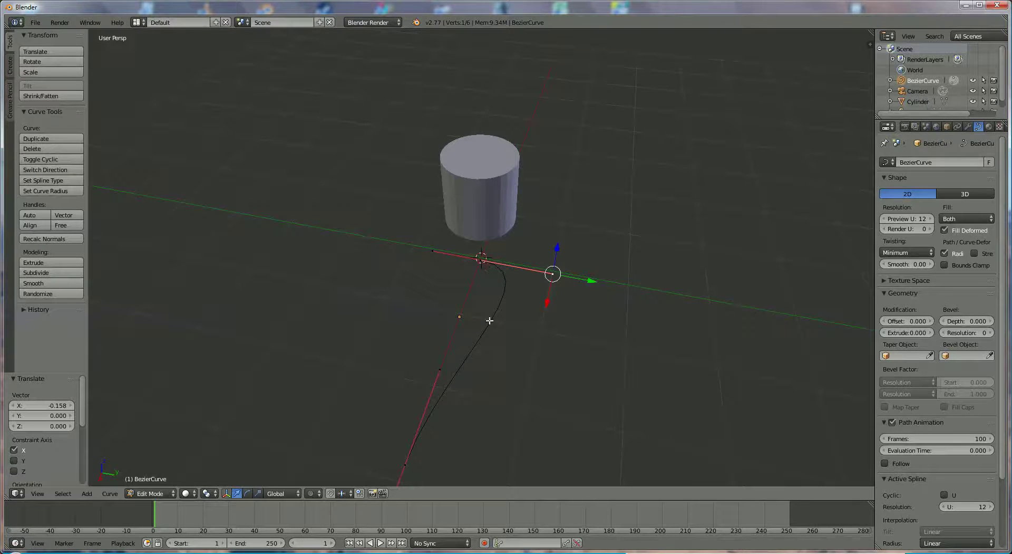
pyautogui.moveTo(592, 282); pyautogui.dragTo(619, 283)
pyautogui.moveTo(620, 283); pyautogui.dragTo(416, 371, button='middle')
pyautogui.scroll(-2, 527, 406)
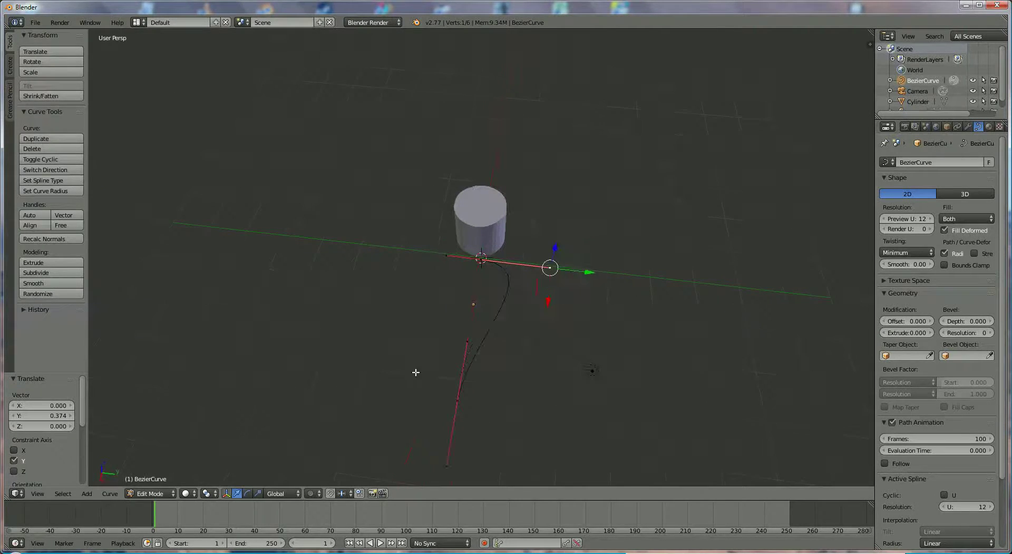
pyautogui.click(152, 492)
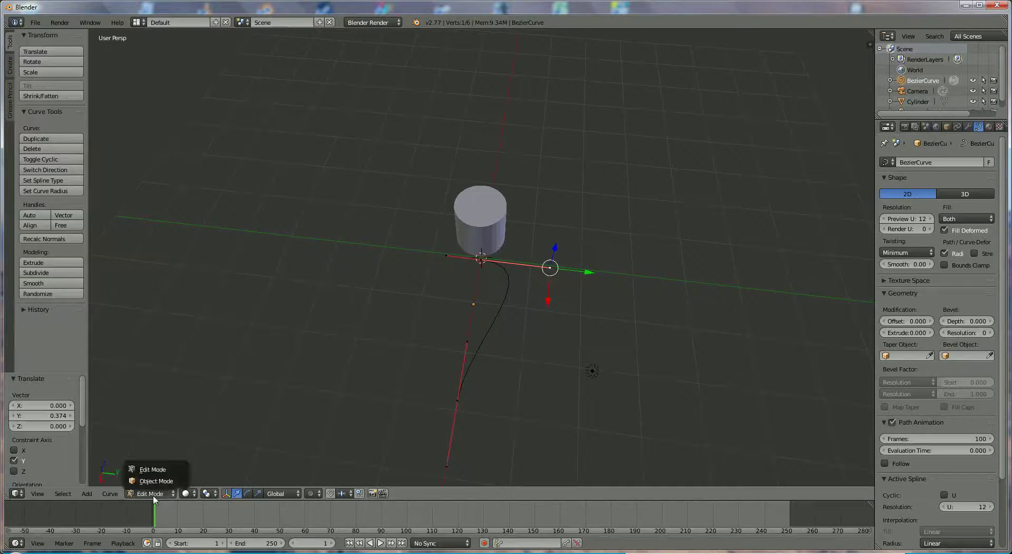
# Step: Return to Object Mode, add a Bezier circle and move it beside the curve
pyautogui.click(152, 483)
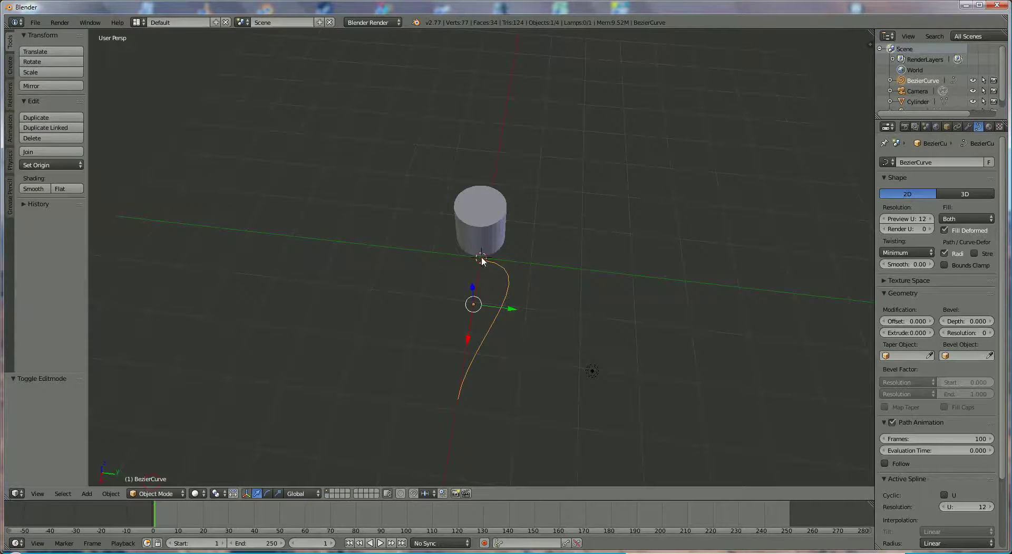
pyautogui.click(86, 493)
pyautogui.moveTo(101, 473)
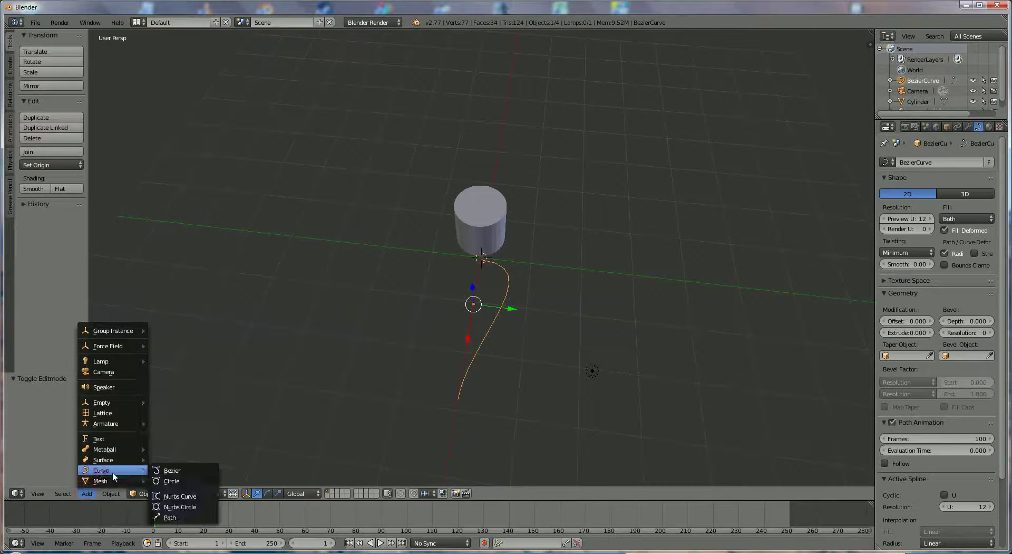
pyautogui.click(179, 480)
pyautogui.moveTo(514, 259); pyautogui.dragTo(734, 287)
pyautogui.moveTo(699, 317); pyautogui.dragTo(696, 364)
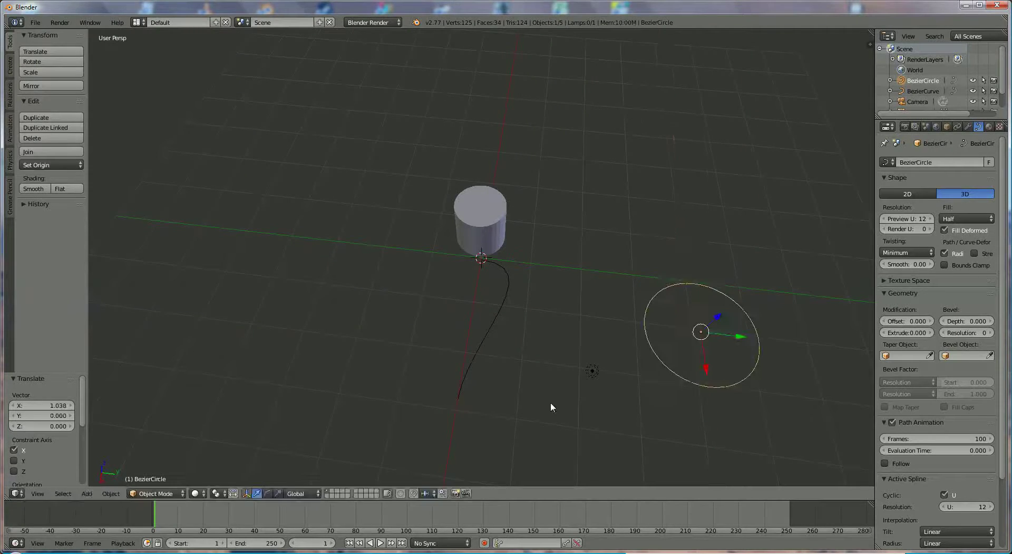
# Step: Scale the Bezier circle down to 0.054
pyautogui.scroll(-2, 606, 392)
pyautogui.scroll(3, 577, 377)
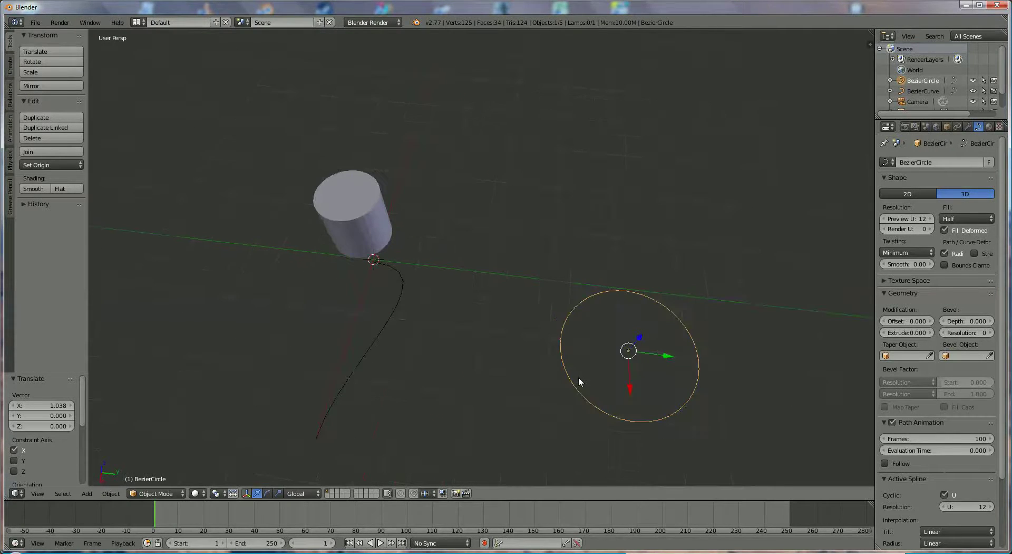
pyautogui.scroll(1, 572, 385)
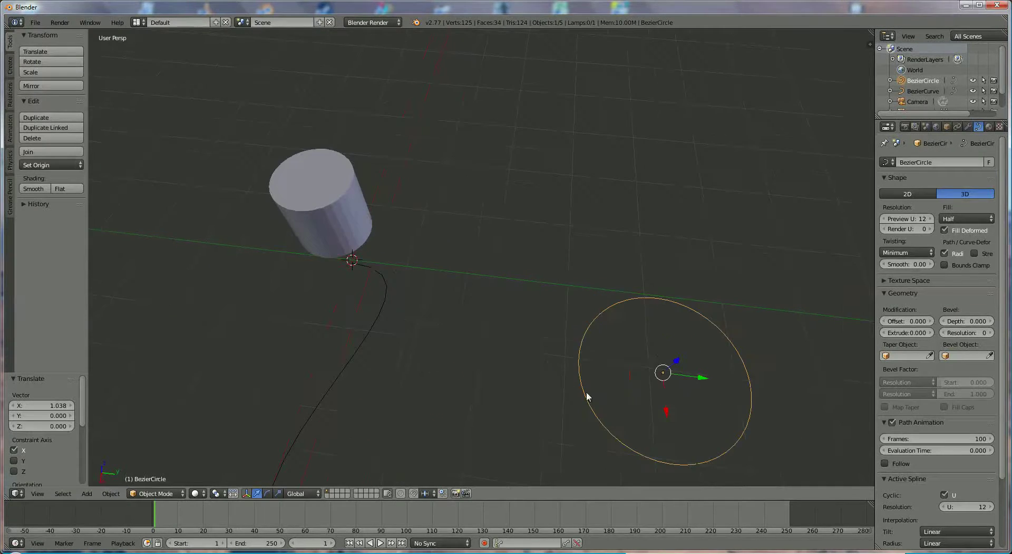
pyautogui.press('s')
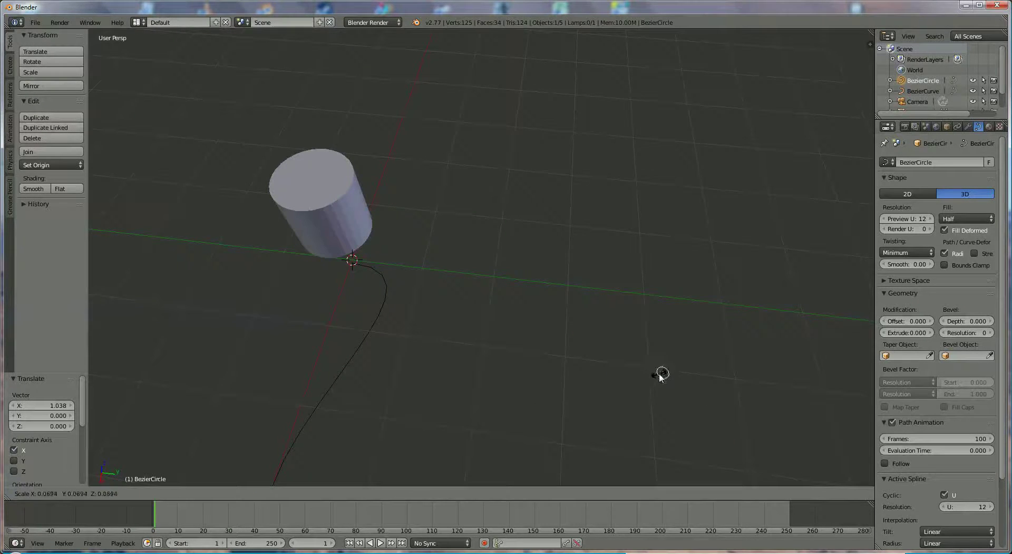
pyautogui.click(660, 373)
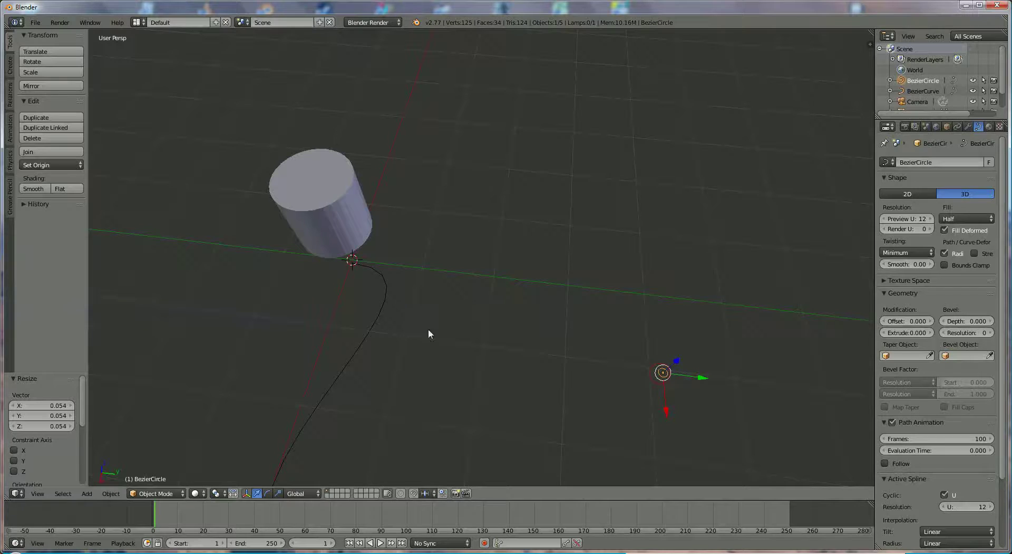
# Step: Set the Bezier curve's Bevel Object to BezierCircle
pyautogui.rightClick(385, 300)
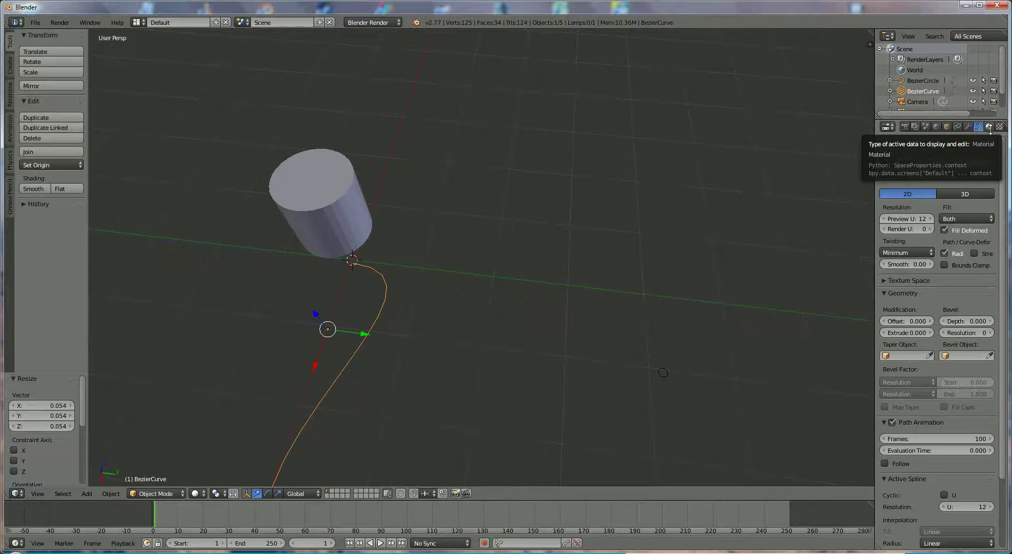
pyautogui.click(973, 357)
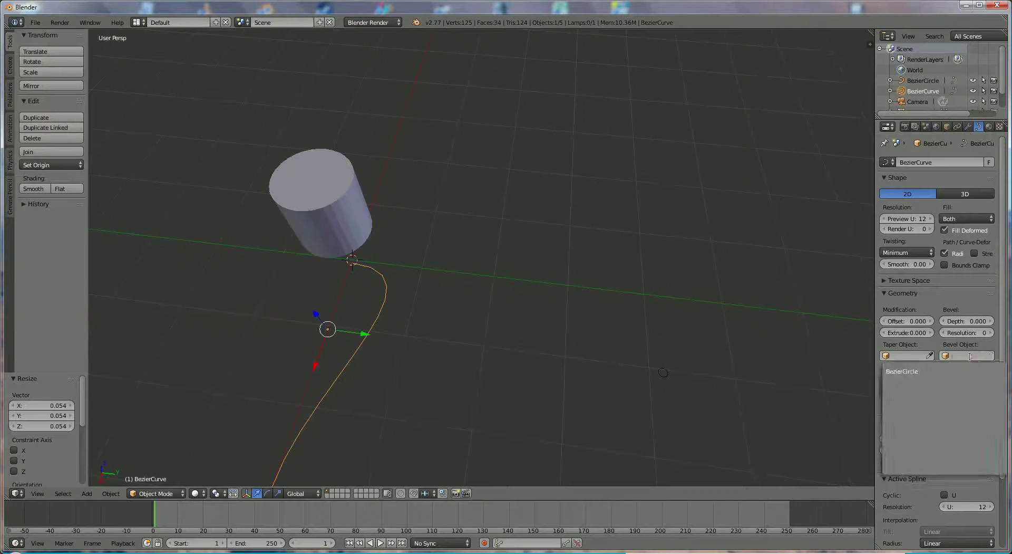
pyautogui.click(911, 372)
pyautogui.scroll(-2, 710, 305)
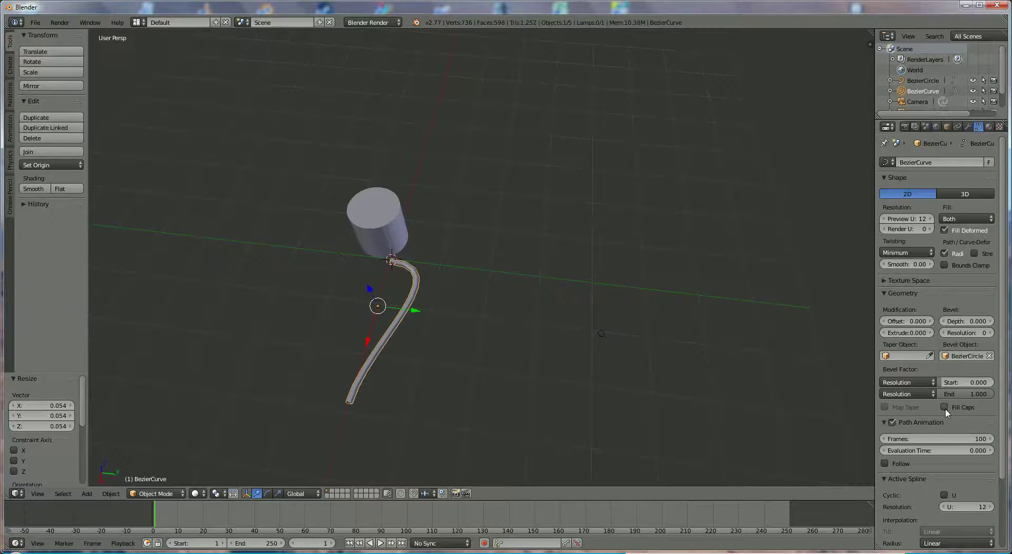
# Step: Enable Fill Caps to close both ends of the tube
pyautogui.moveTo(575, 384); pyautogui.dragTo(564, 349, button='middle')
pyautogui.moveTo(363, 371); pyautogui.dragTo(399, 275, button='middle')
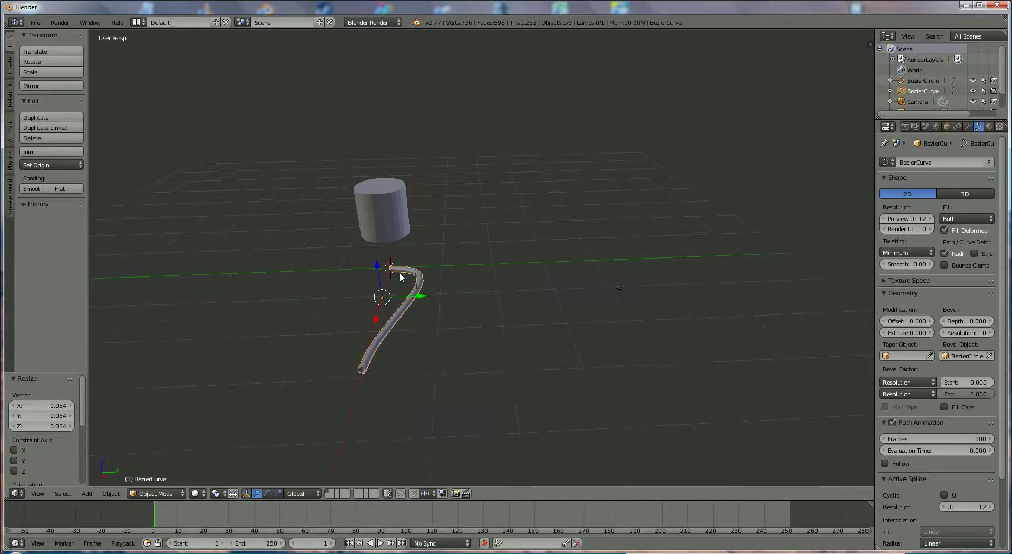
pyautogui.click(945, 406)
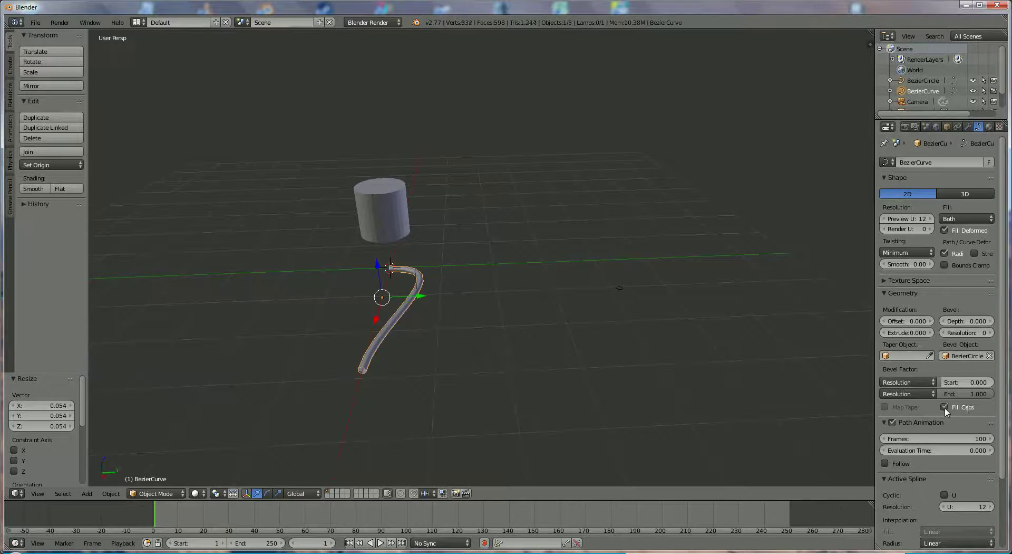
pyautogui.moveTo(673, 360); pyautogui.dragTo(631, 378, button='middle')
pyautogui.scroll(3, 631, 379)
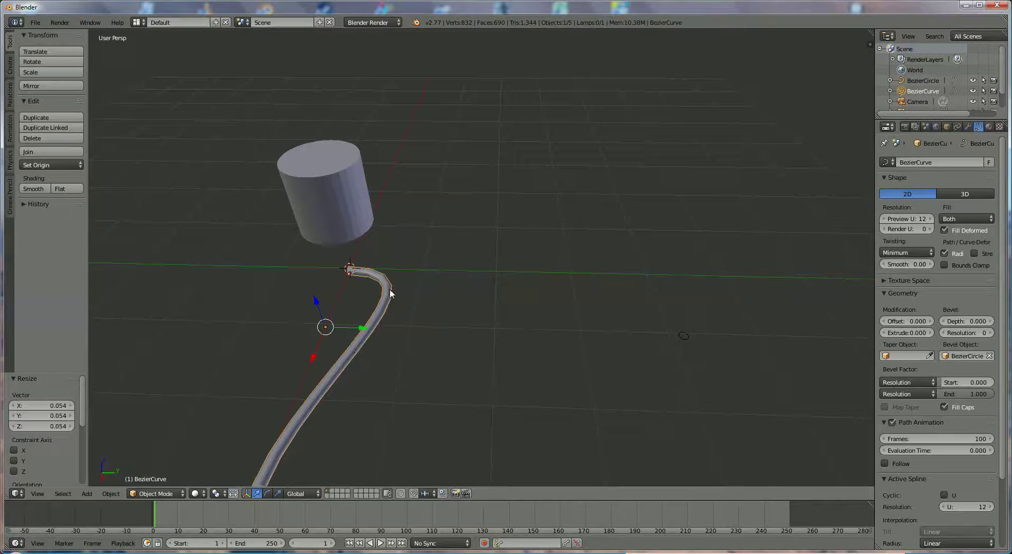
# Step: Scale the BezierCircle profile by 0.438 to thin the tube wire
pyautogui.rightClick(691, 340)
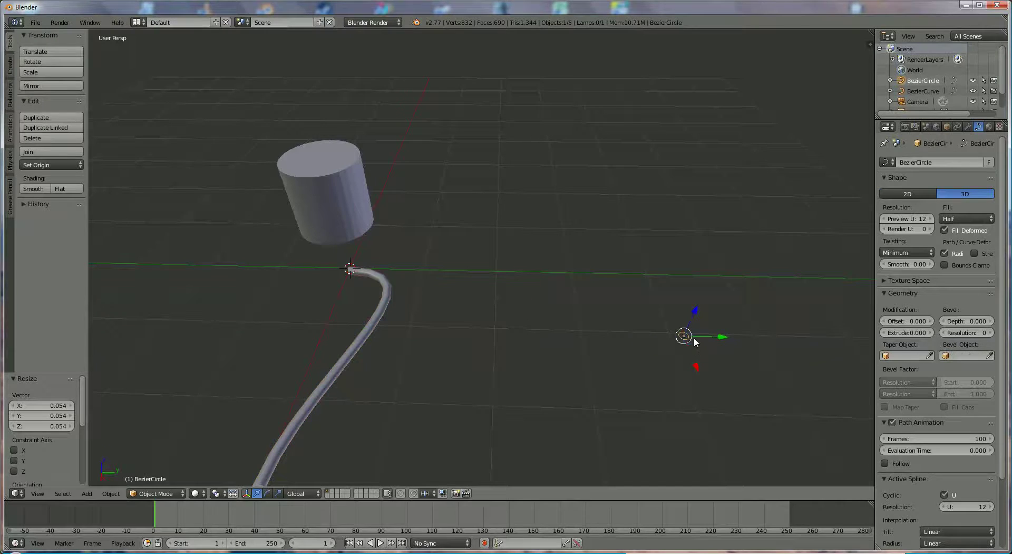
pyautogui.scroll(3, 701, 345)
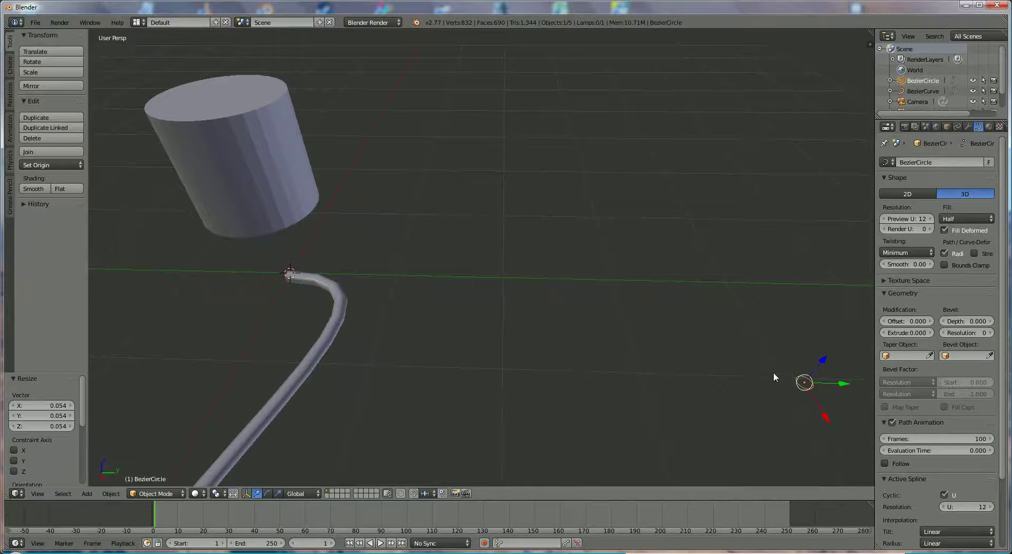
pyautogui.press('s')
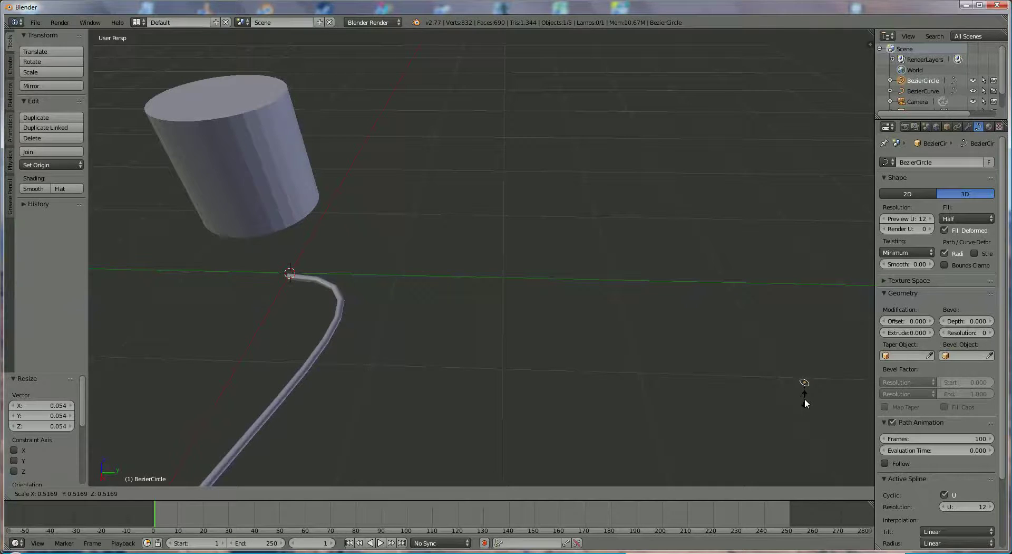
pyautogui.click(805, 395)
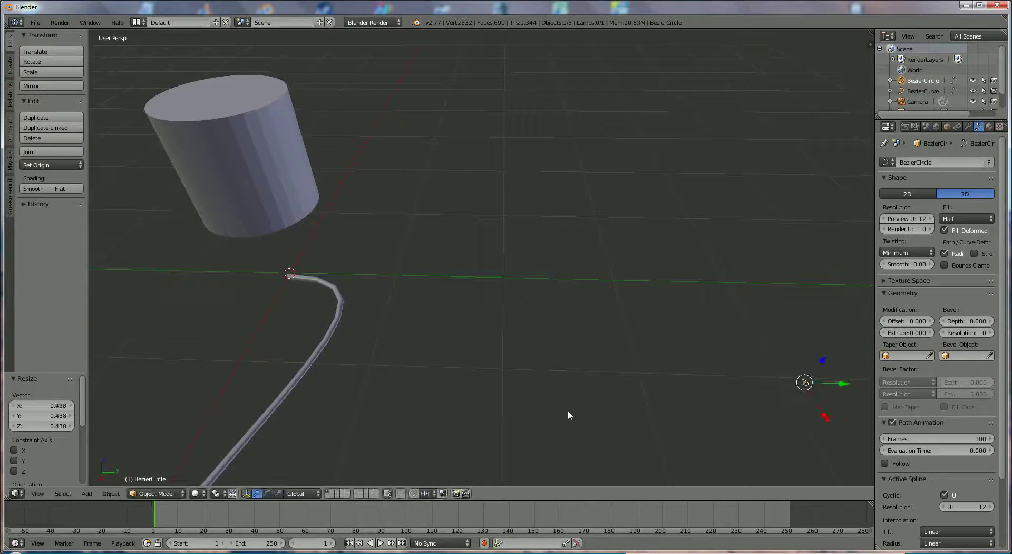
pyautogui.scroll(-3, 564, 412)
pyautogui.scroll(-2, 562, 409)
pyautogui.moveTo(581, 390)
pyautogui.mouseDown(button='middle')
pyautogui.moveTo(585, 350)
pyautogui.moveTo(578, 384)
pyautogui.mouseUp(button='middle')
pyautogui.scroll(2, 559, 390)
pyautogui.moveTo(526, 352); pyautogui.dragTo(606, 383, button='middle')
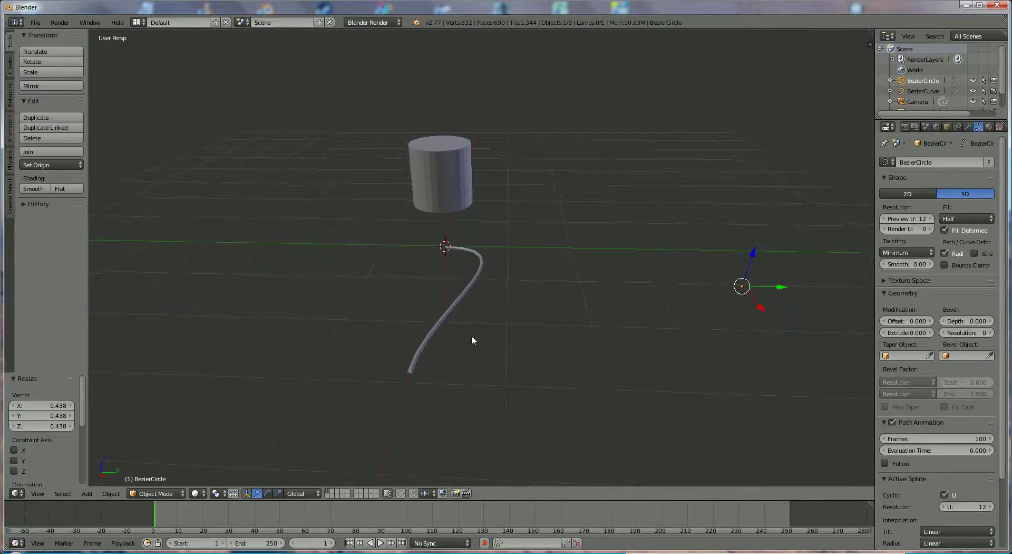
# Step: Convert BezierCurve to a mesh with Alt+C and bring up the Add Modifier list
pyautogui.rightClick(474, 279)
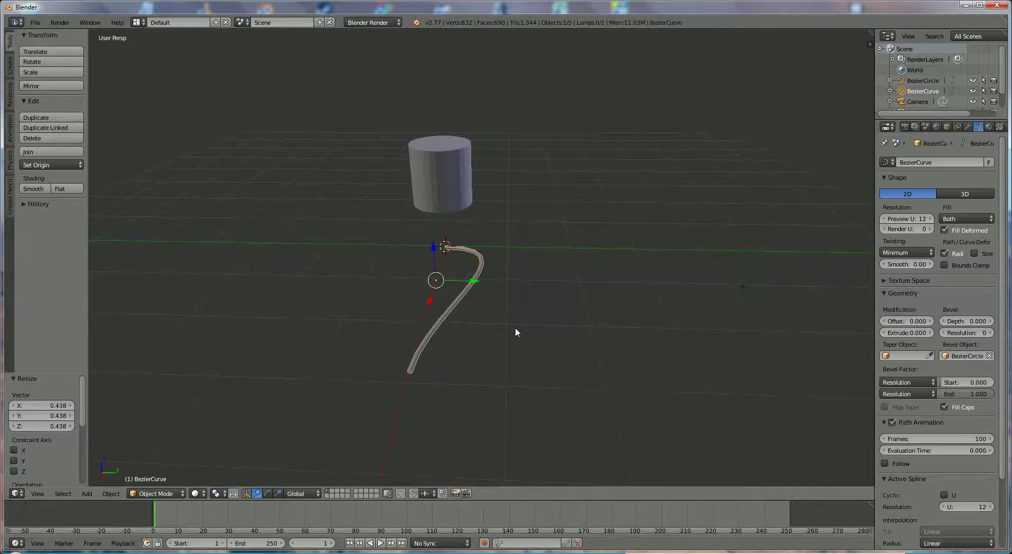
pyautogui.hotkey('alt', 'c')
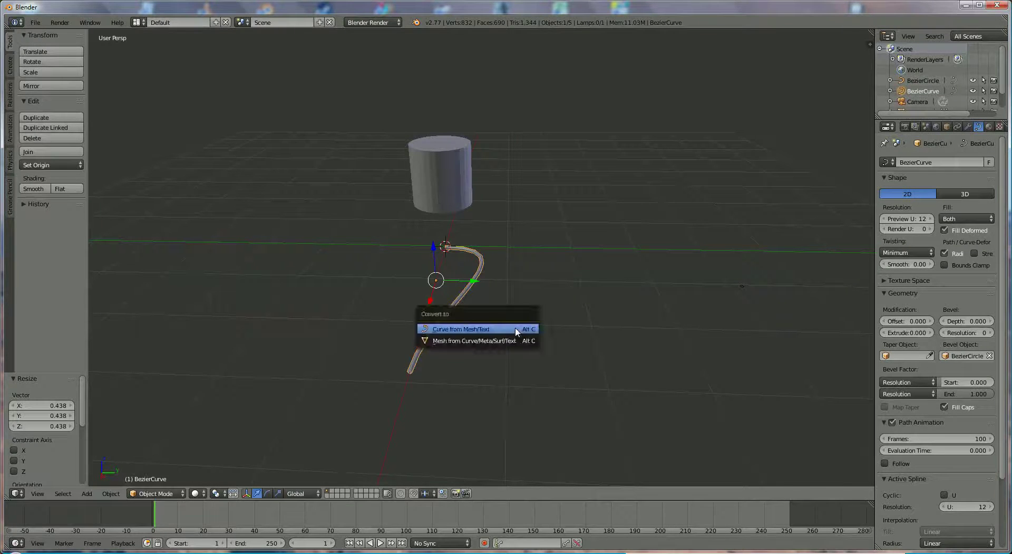
pyautogui.click(482, 339)
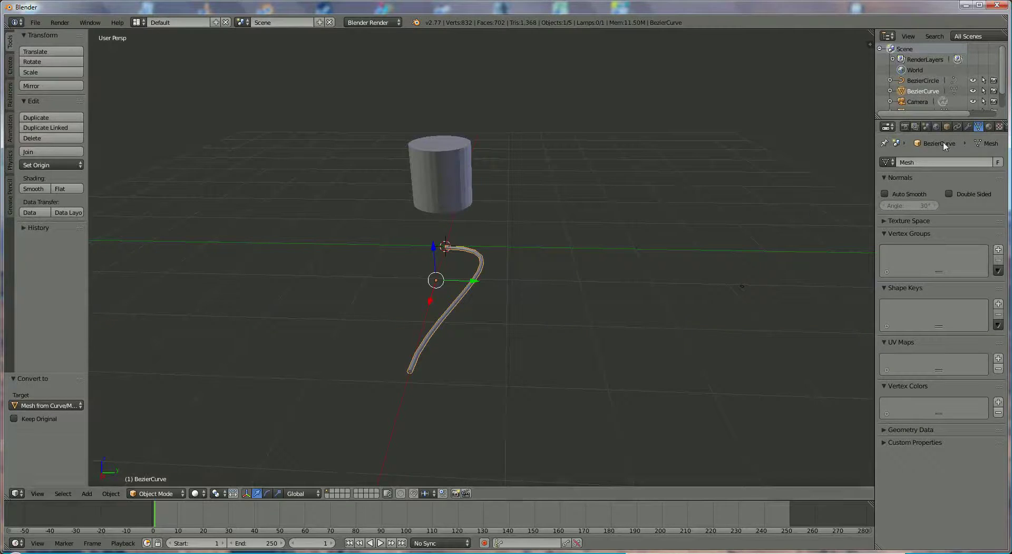
pyautogui.click(969, 126)
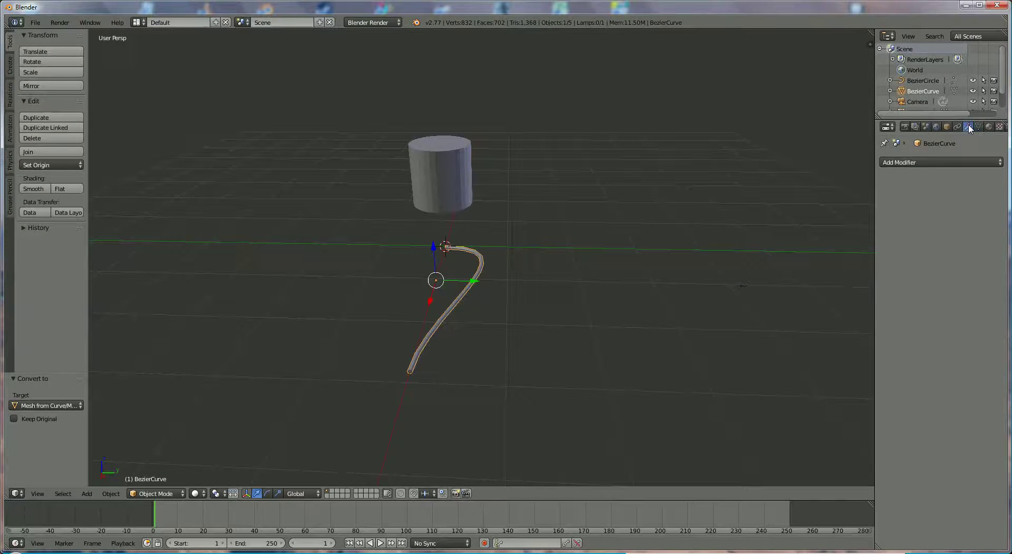
pyautogui.click(941, 160)
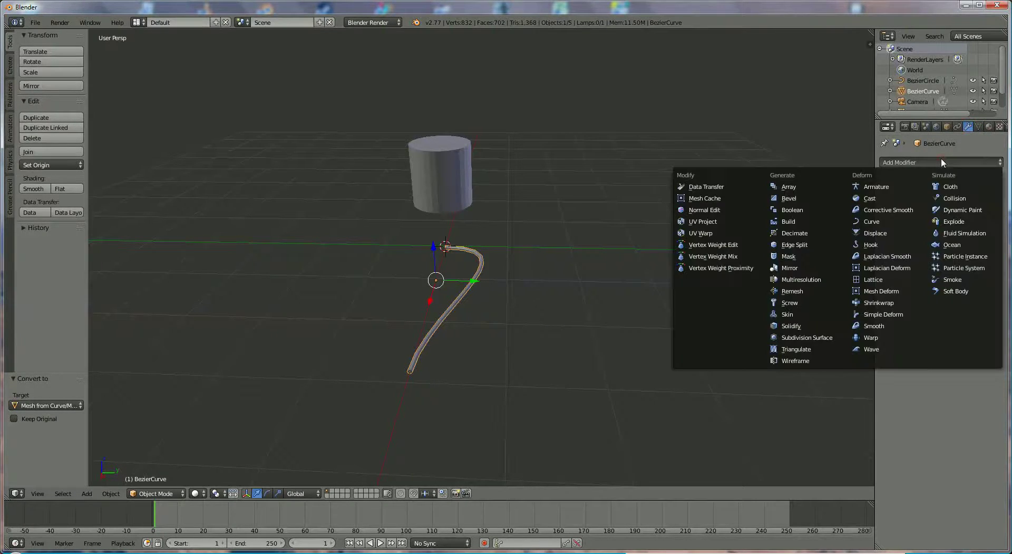
# Step: Add a Mirror modifier on the Y axis only, with X off, and apply it
pyautogui.click(794, 268)
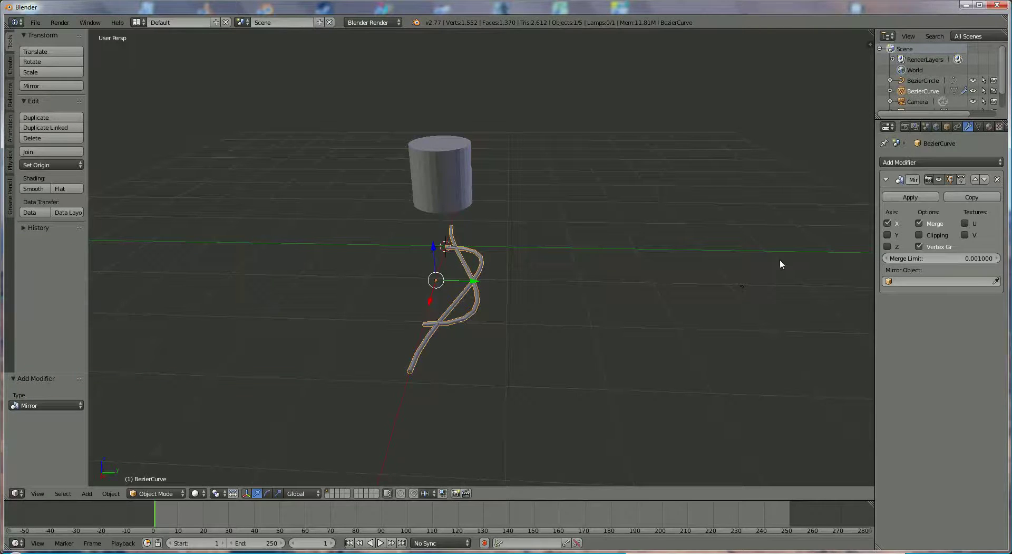
pyautogui.click(888, 234)
pyautogui.click(887, 223)
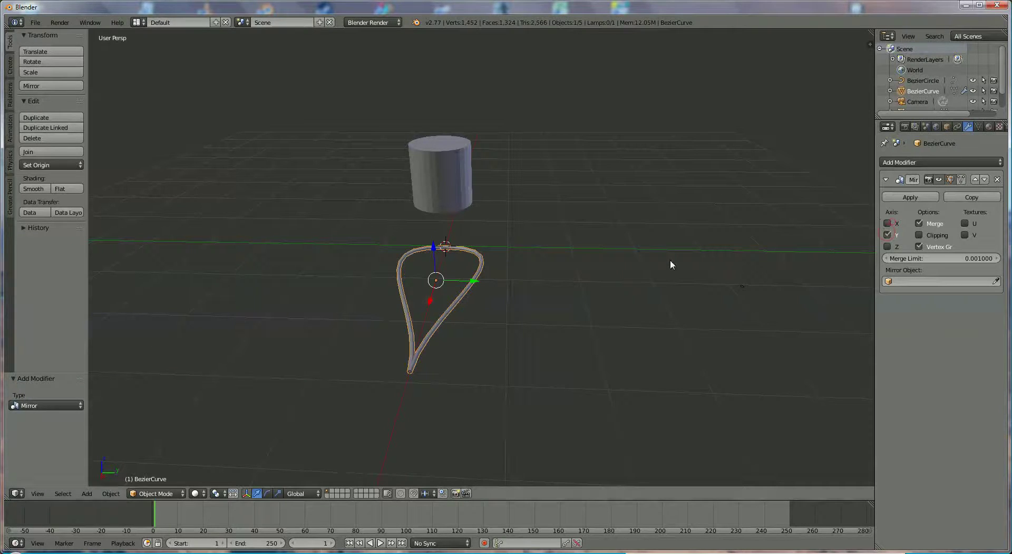
pyautogui.click(918, 197)
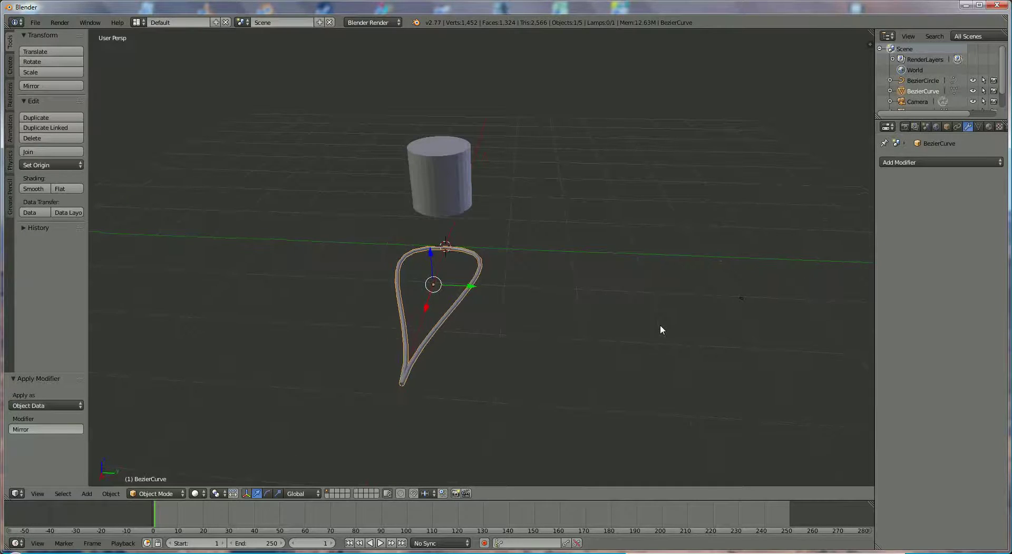
pyautogui.scroll(2, 660, 324)
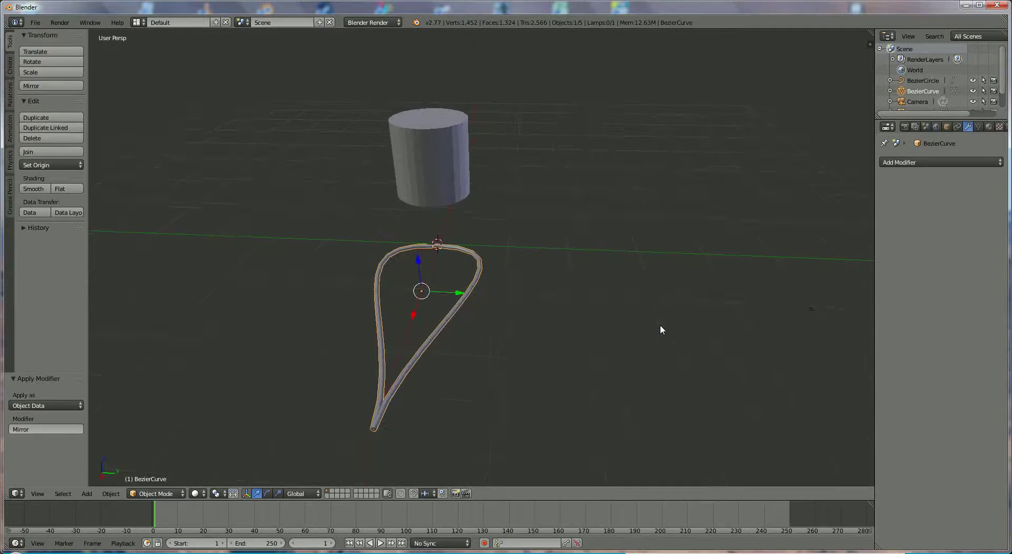
# Step: Switch to right view and duplicate the loop, rotating the copy 60° about X
pyautogui.press('KP_3')
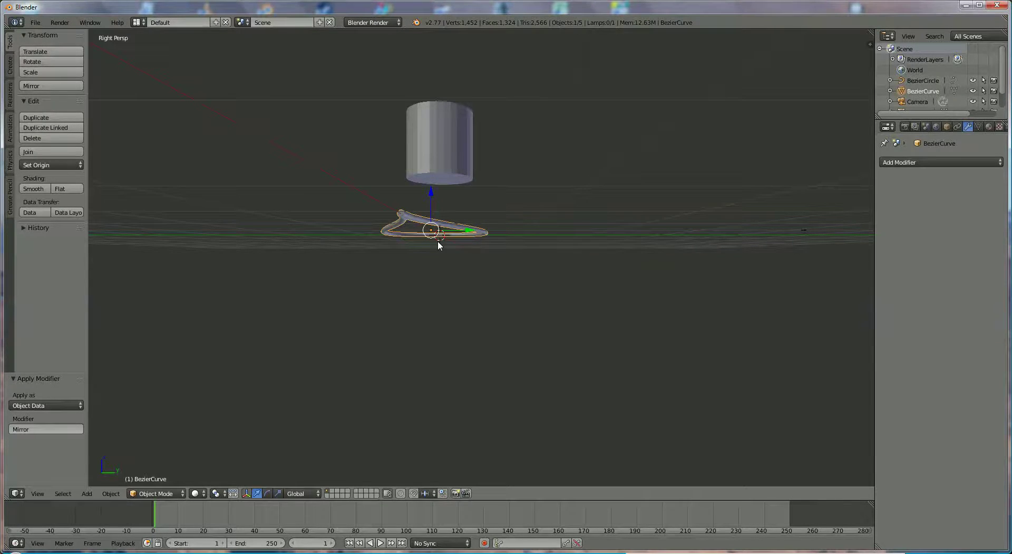
pyautogui.hotkey('shift', 'd')
pyautogui.press('r')
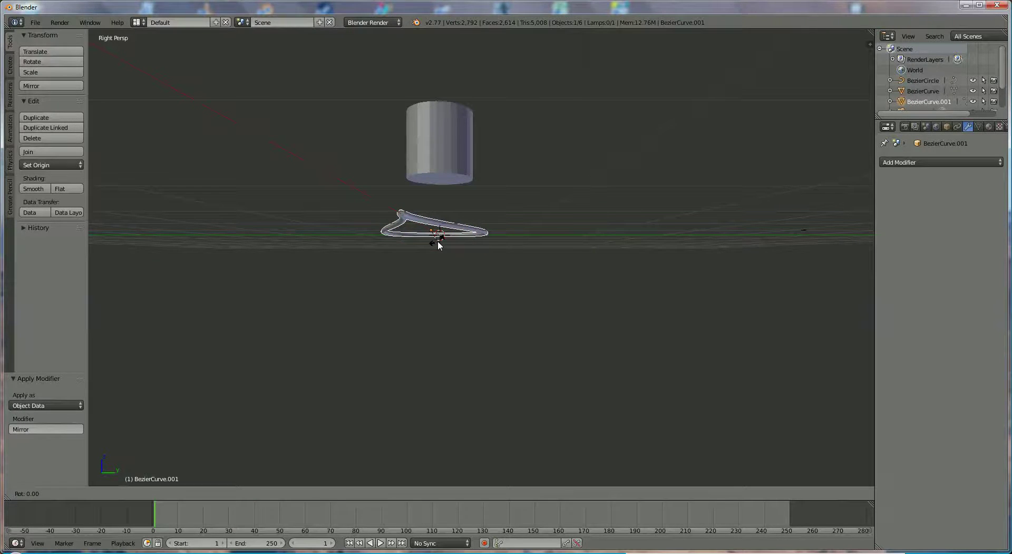
pyautogui.write('x')
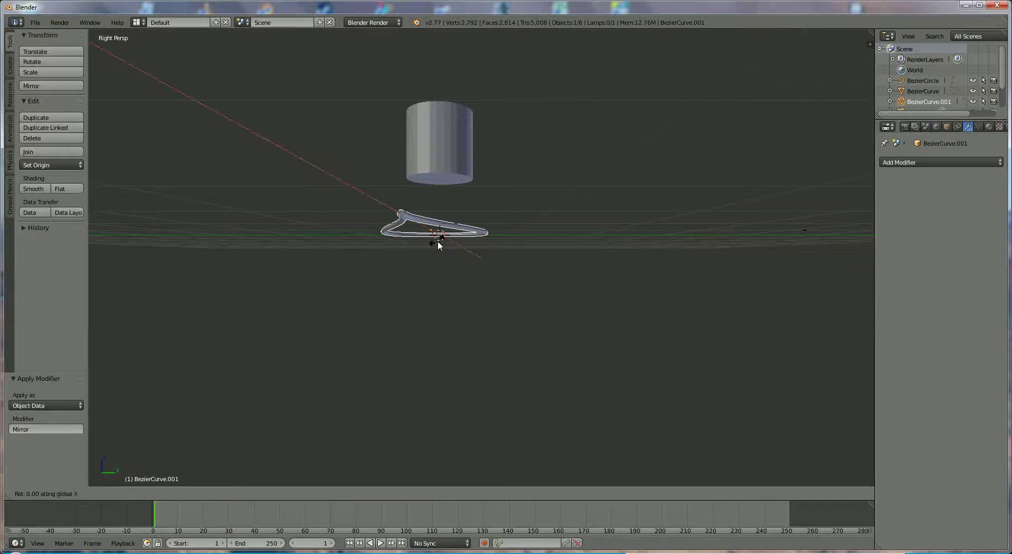
pyautogui.write('60')
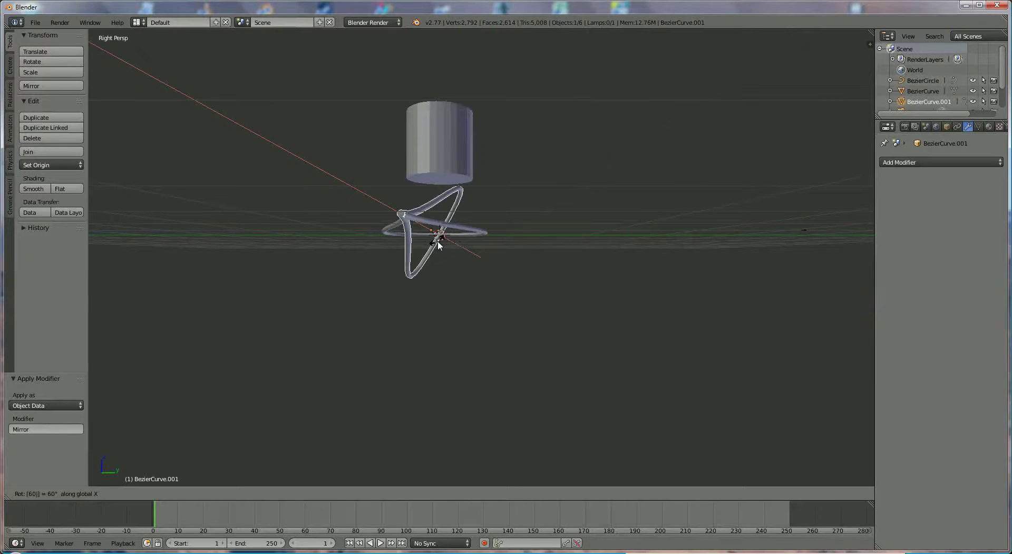
pyautogui.press('Return')
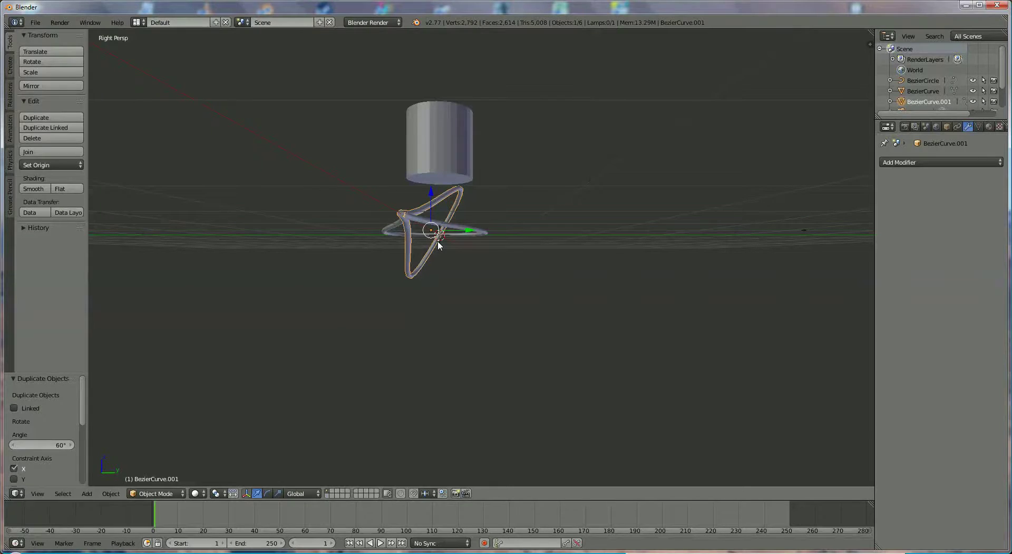
# Step: Add a second duplicate rotated about X, correcting the typed angle
pyautogui.hotkey('shift', 'd')
pyautogui.press('r')
pyautogui.write('x')
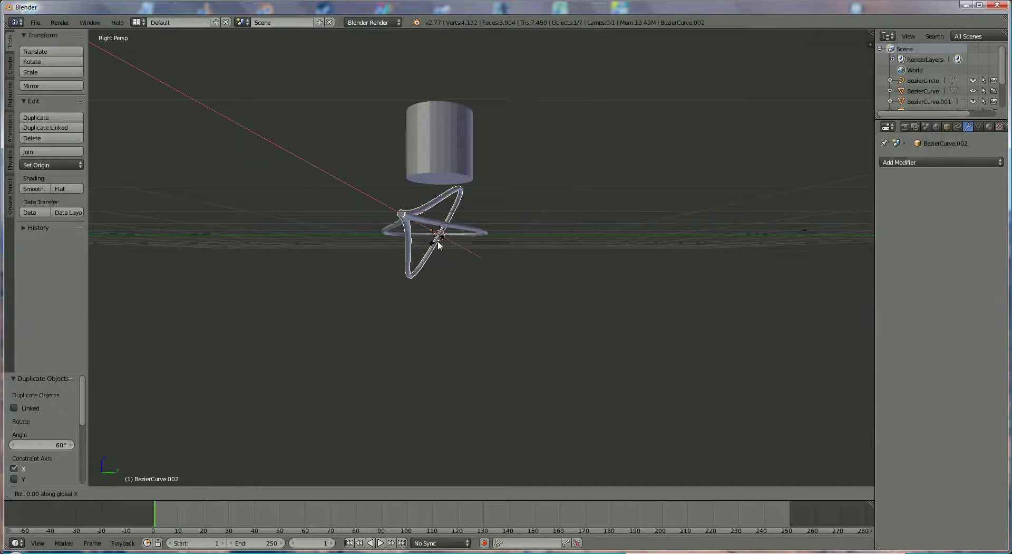
pyautogui.write('60')
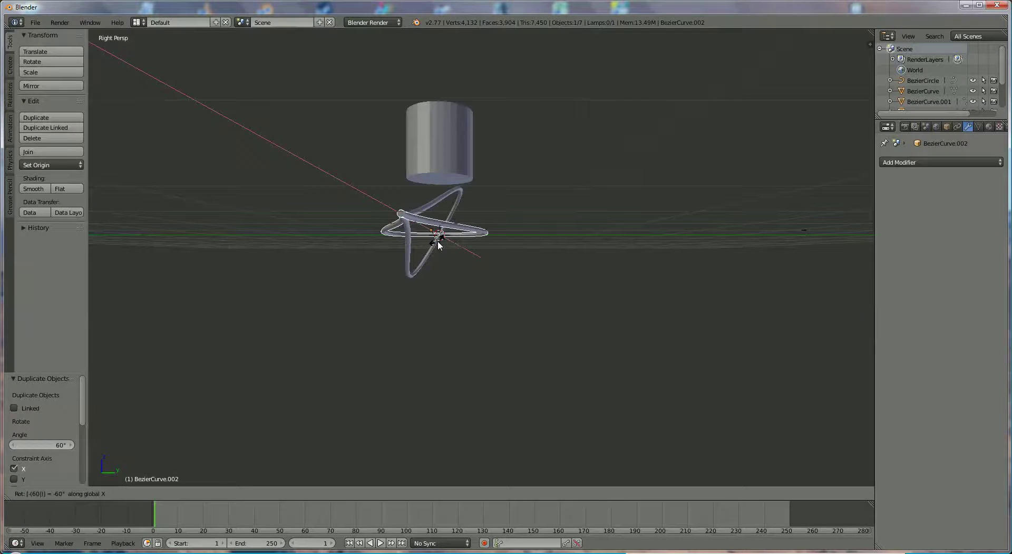
pyautogui.press('-')
pyautogui.write('606060')
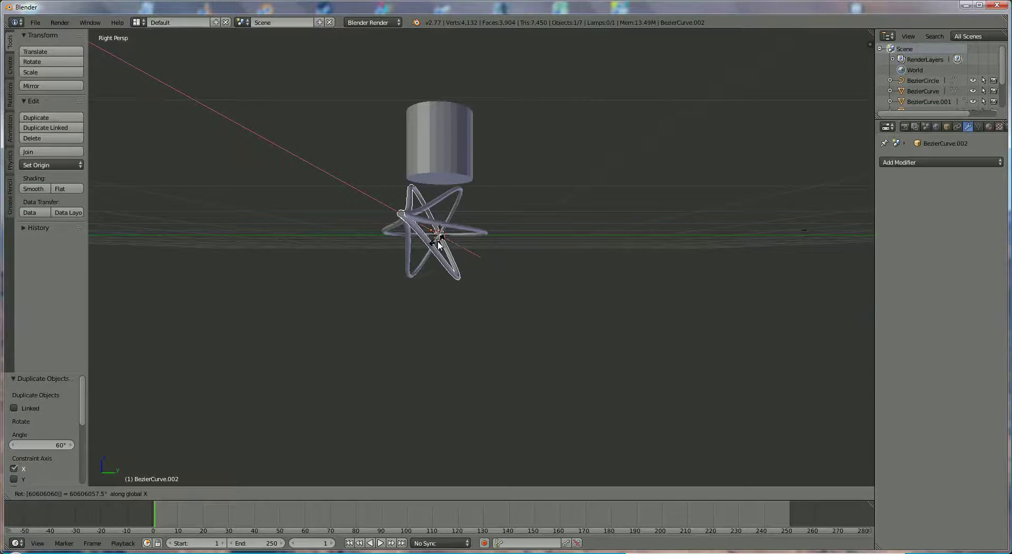
pyautogui.press('Return')
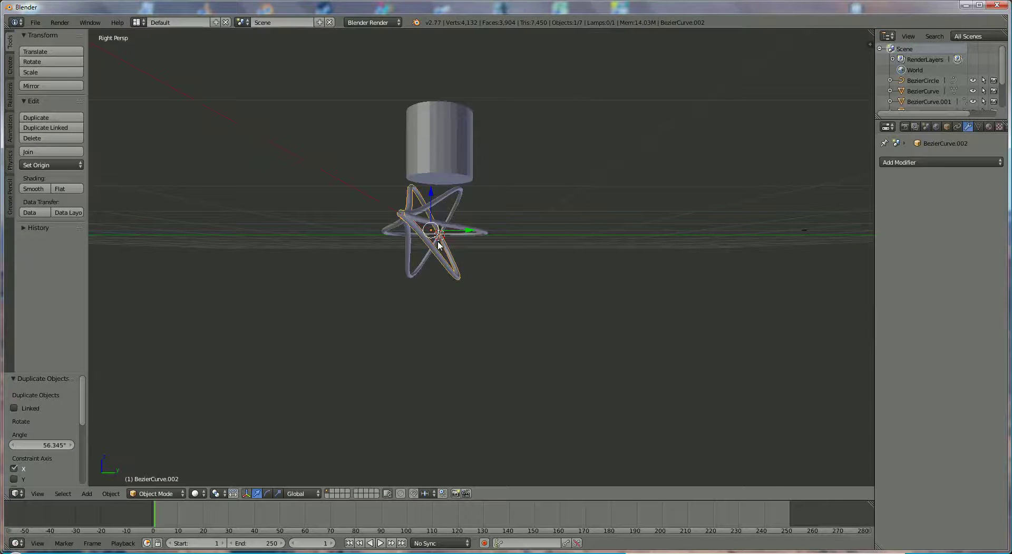
# Step: Add three more wire duplicates rotated 30°, 60° and 30°
pyautogui.hotkey('shift', 'd')
pyautogui.write('r30')
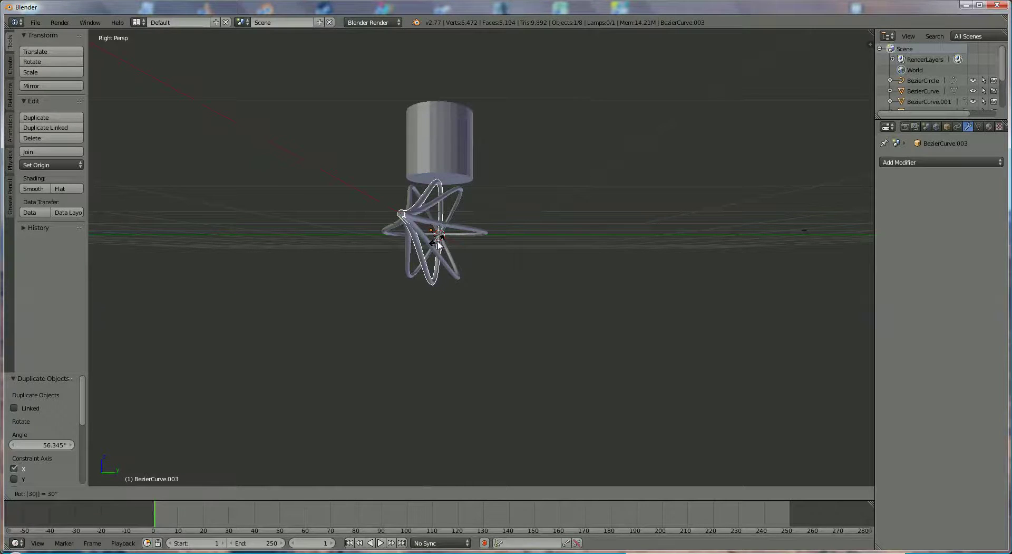
pyautogui.press('Return')
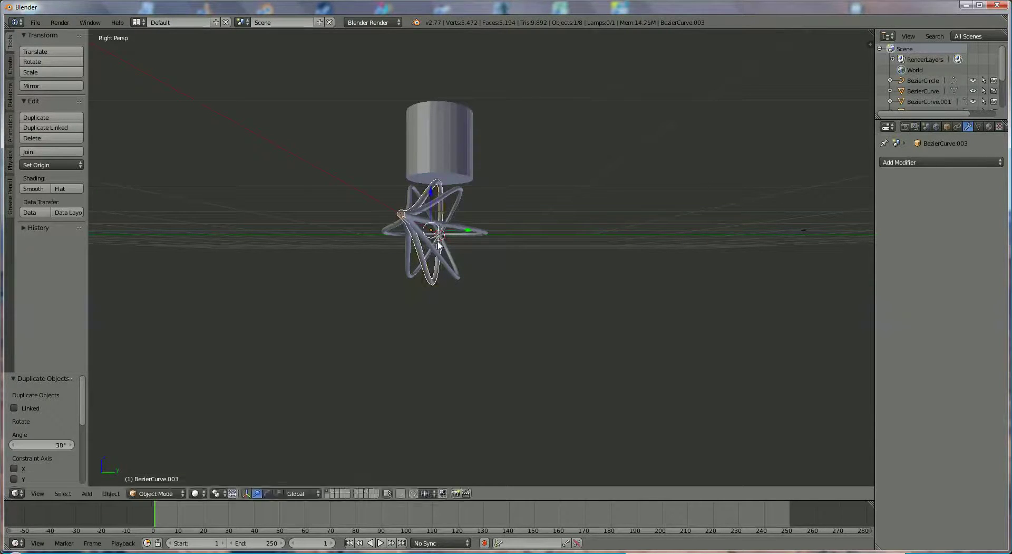
pyautogui.hotkey('shift', 'd')
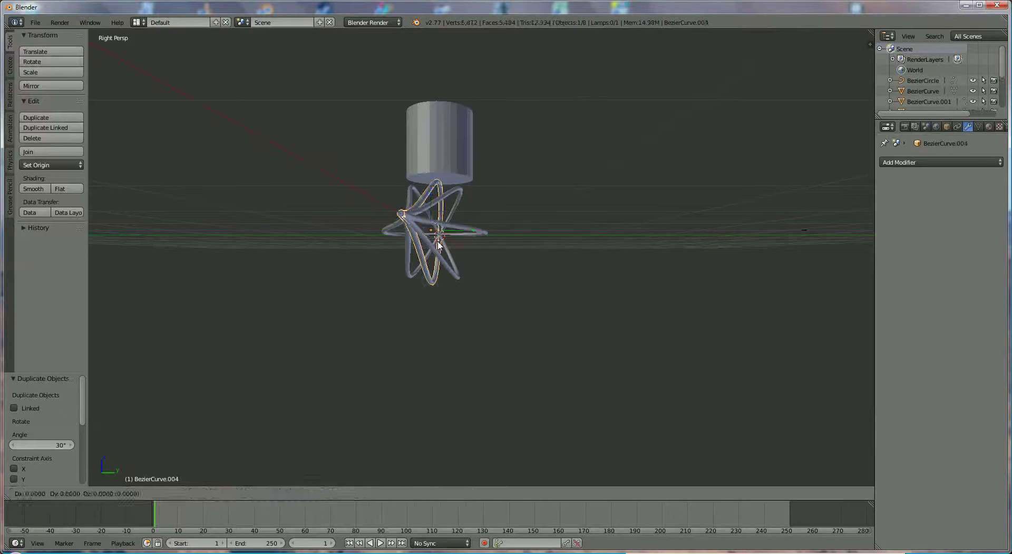
pyautogui.write('r')
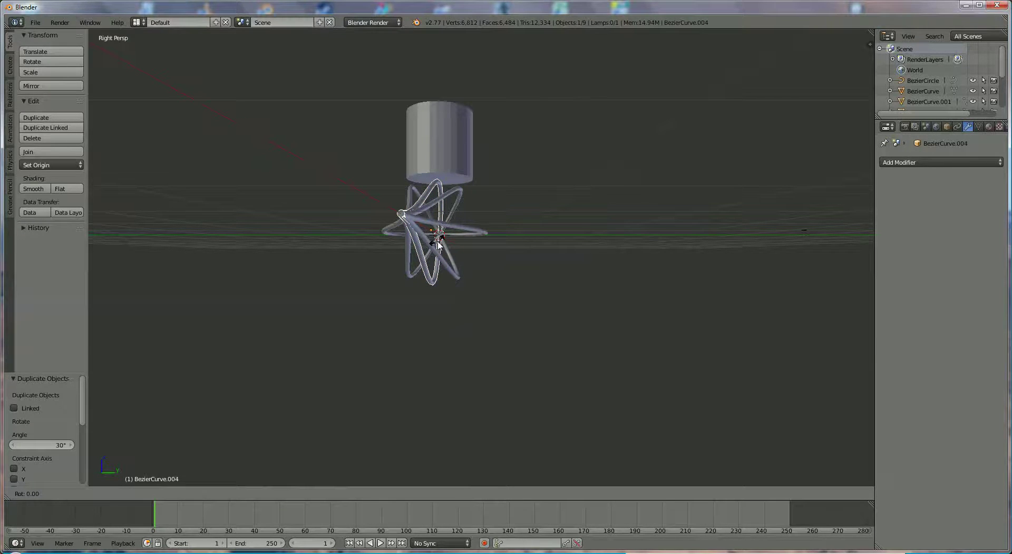
pyautogui.write('60')
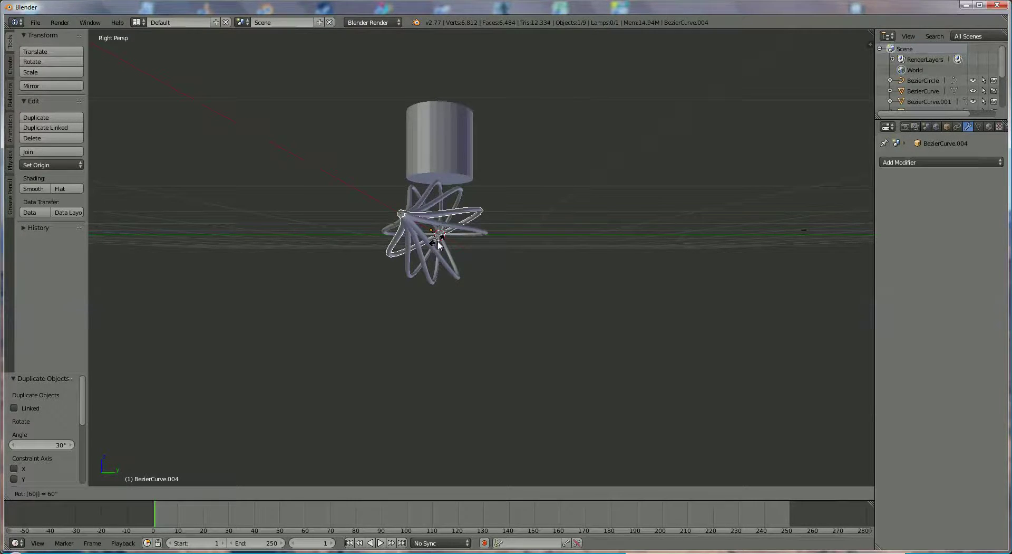
pyautogui.press('Return')
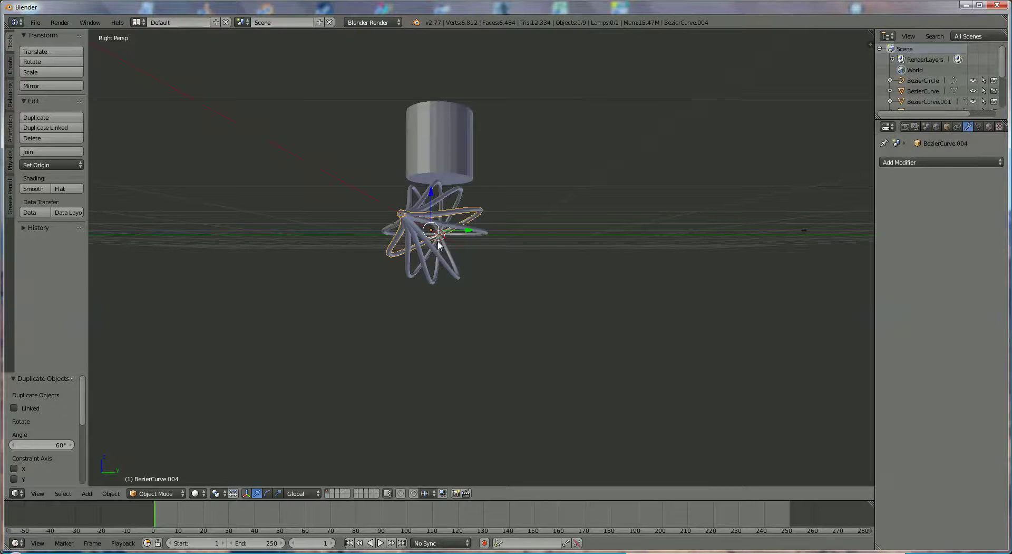
pyautogui.hotkey('shift', 'd')
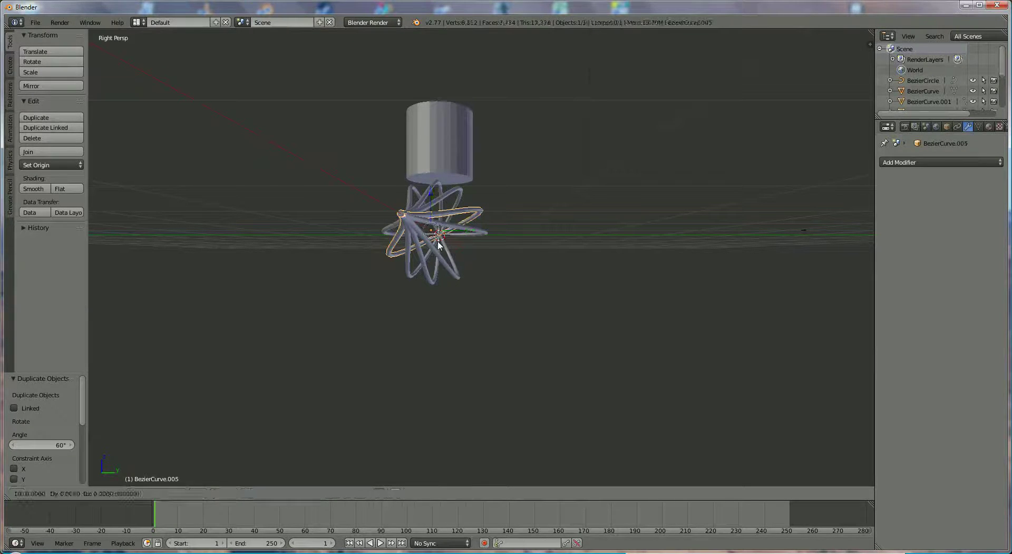
pyautogui.write('r')
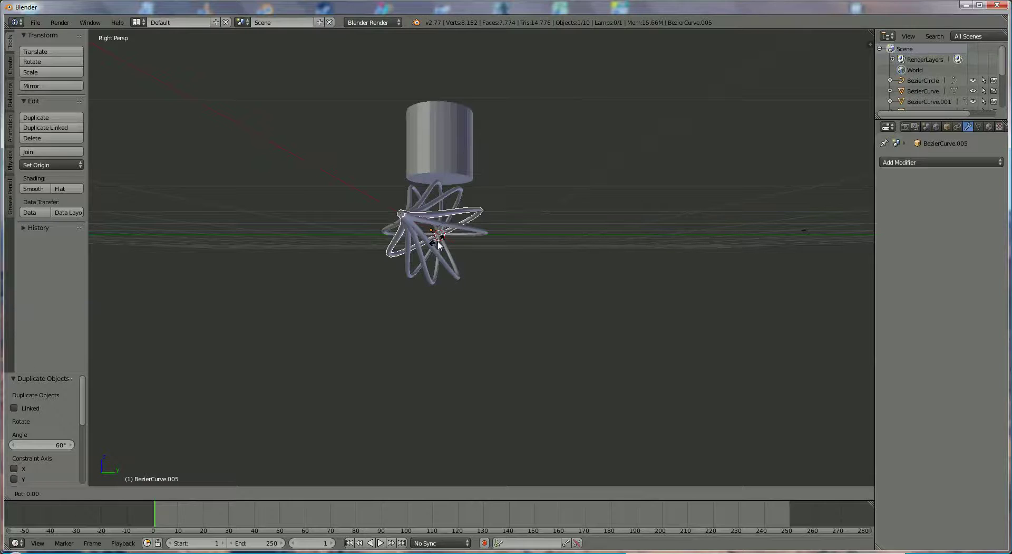
pyautogui.write('30')
pyautogui.press('Return')
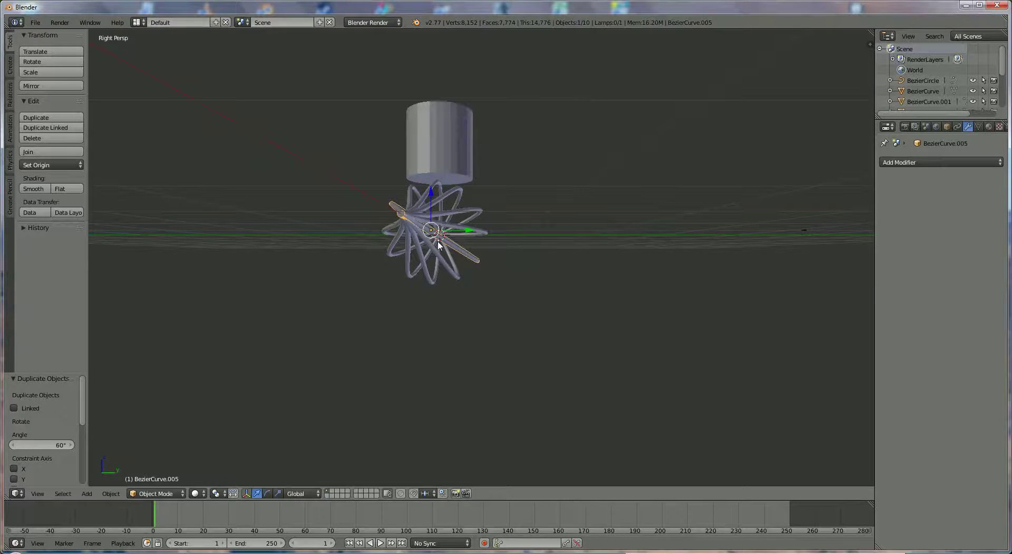
# Step: Shift-select all the whisk wire loops together
pyautogui.moveTo(460, 270); pyautogui.dragTo(515, 298, button='middle')
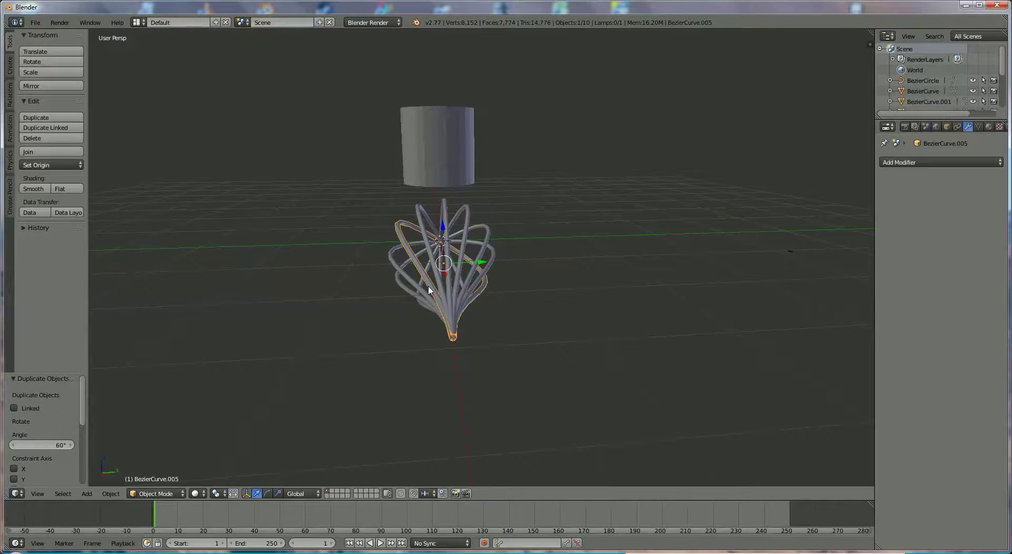
pyautogui.moveTo(437, 298)
pyautogui.mouseDown(button='middle')
pyautogui.moveTo(485, 316)
pyautogui.moveTo(458, 280)
pyautogui.moveTo(432, 304)
pyautogui.moveTo(449, 309)
pyautogui.mouseUp(button='middle')
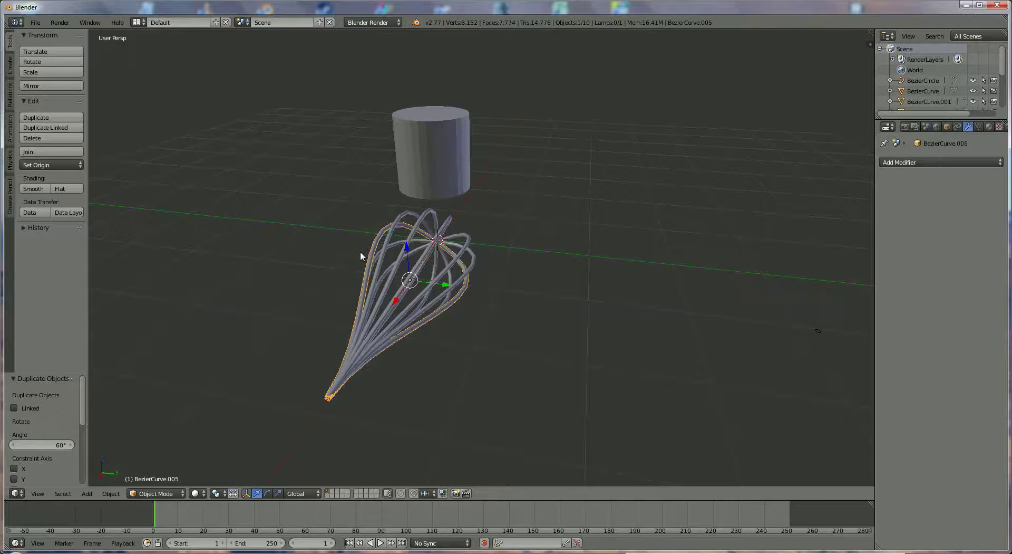
pyautogui.keyDown('shift'); pyautogui.rightClick(402, 218); pyautogui.keyUp('shift')
pyautogui.keyDown('shift'); pyautogui.rightClick(435, 222); pyautogui.keyUp('shift')
pyautogui.keyDown('shift'); pyautogui.rightClick(456, 232); pyautogui.keyUp('shift')
pyautogui.keyDown('shift'); pyautogui.rightClick(471, 247); pyautogui.keyUp('shift')
pyautogui.keyDown('shift'); pyautogui.rightClick(483, 267); pyautogui.keyUp('shift')
pyautogui.keyDown('shift'); pyautogui.rightClick(490, 282); pyautogui.keyUp('shift')
pyautogui.moveTo(489, 281); pyautogui.dragTo(437, 271, button='middle')
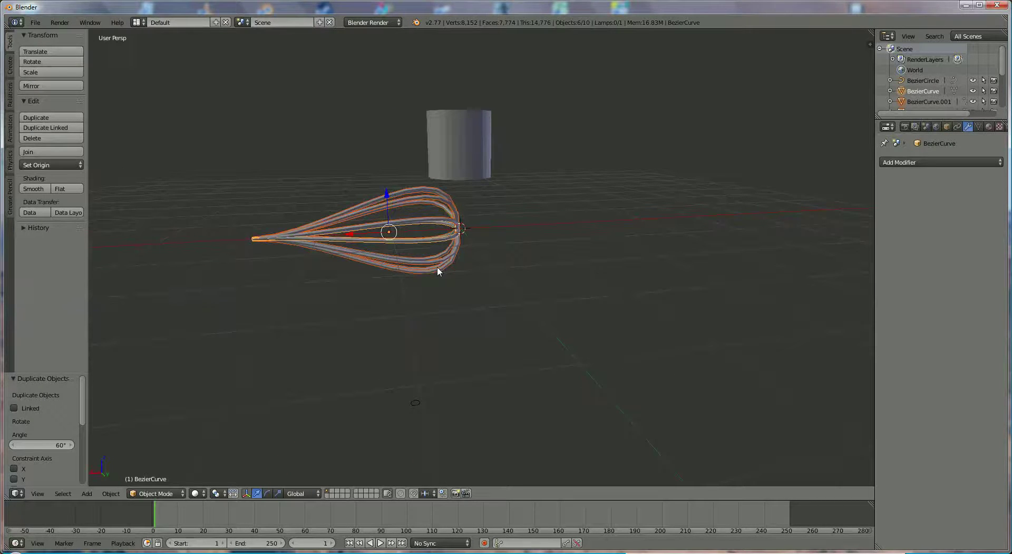
# Step: Join the wires with Ctrl+J and rotate the whisk -90° about Y
pyautogui.hotkey('ctrl', 'j')
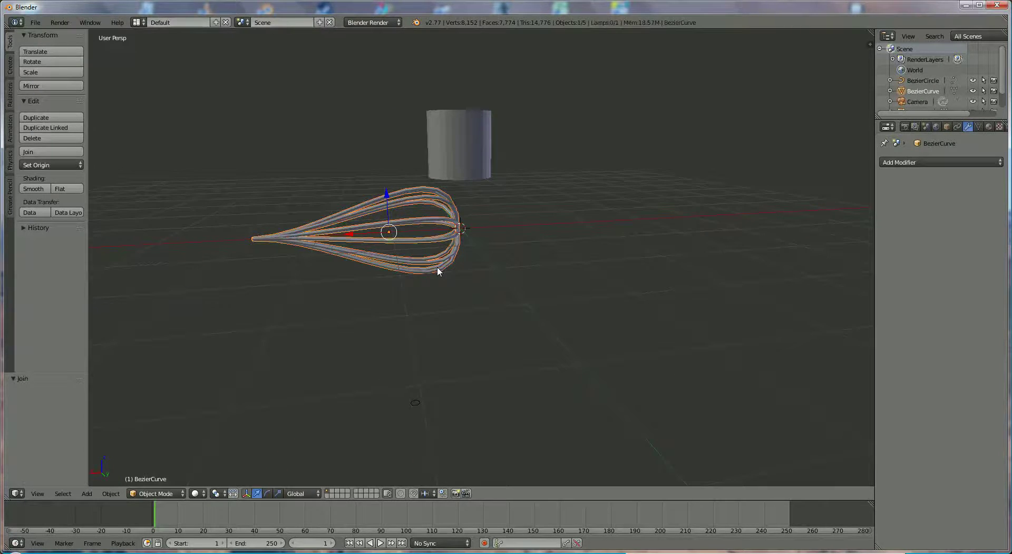
pyautogui.moveTo(409, 252)
pyautogui.mouseDown(button='middle')
pyautogui.moveTo(461, 234)
pyautogui.moveTo(426, 250)
pyautogui.mouseUp(button='middle')
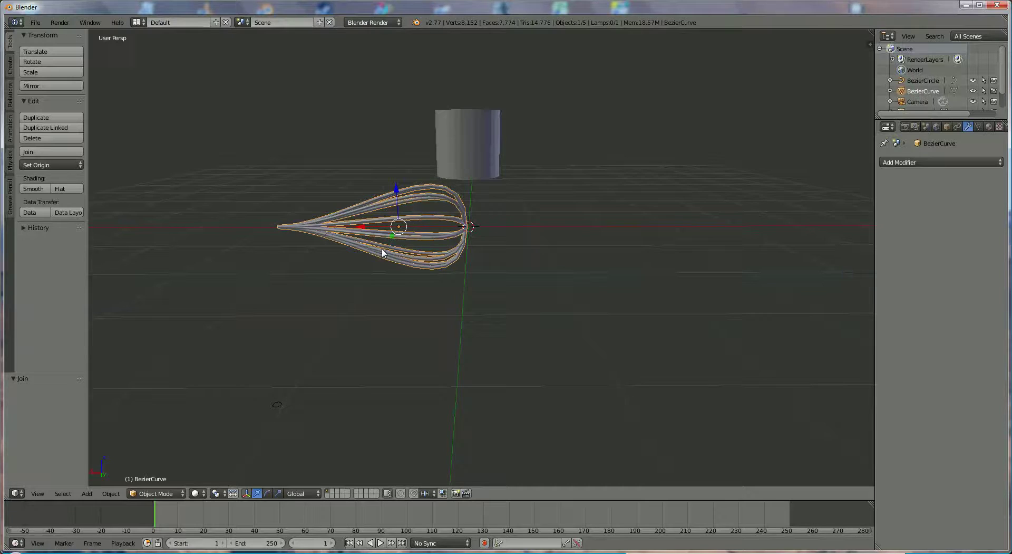
pyautogui.write('ry90')
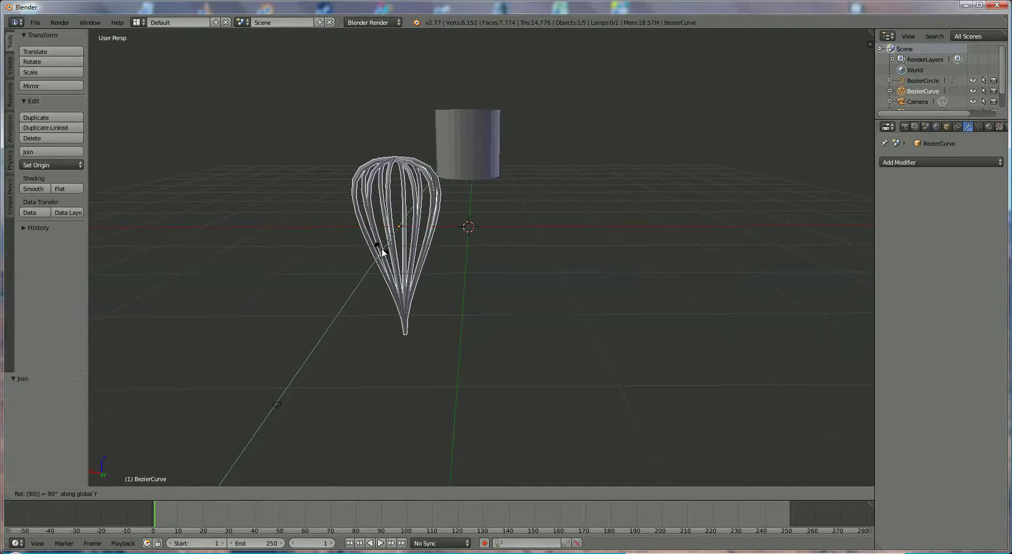
pyautogui.write('-')
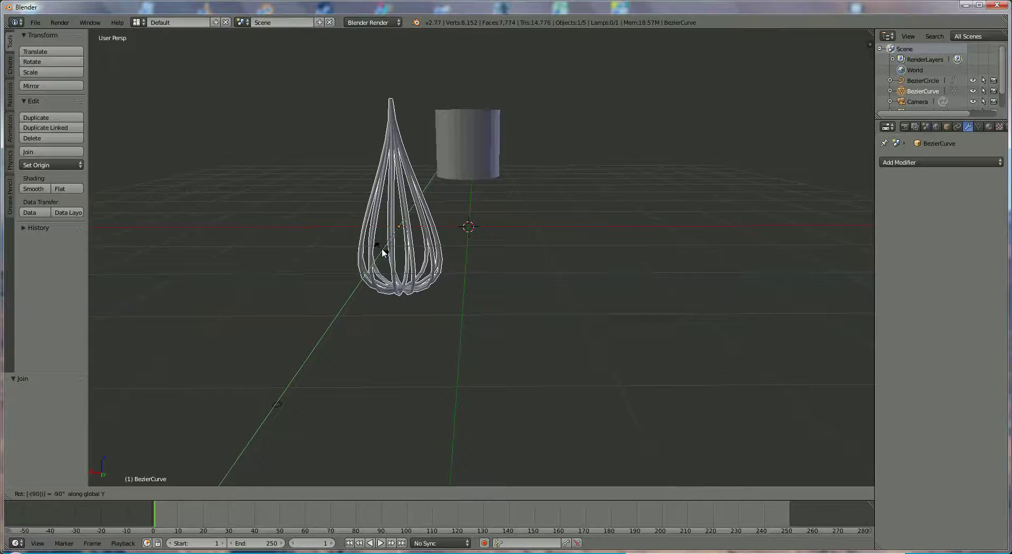
pyautogui.press('Return')
pyautogui.moveTo(384, 249); pyautogui.dragTo(464, 270, button='middle')
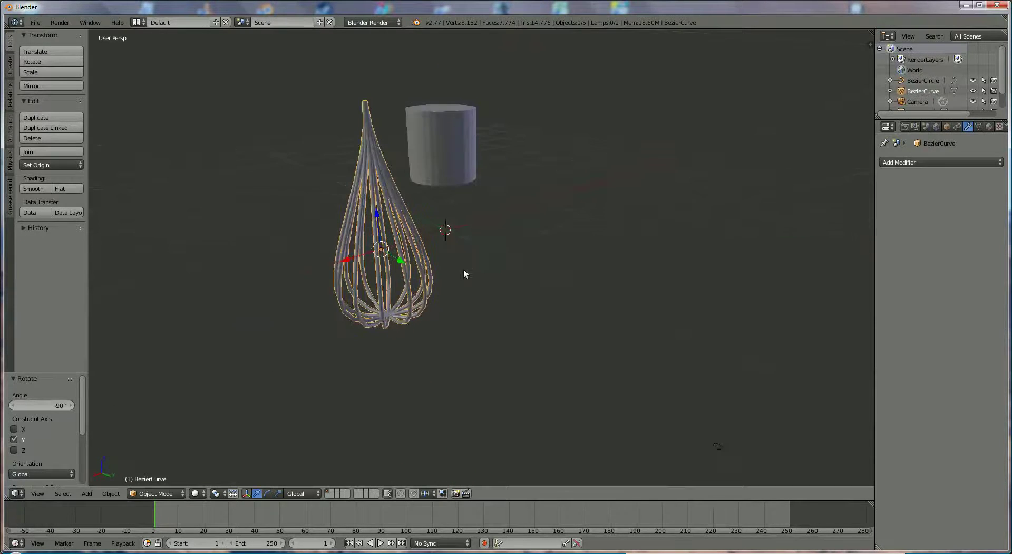
# Step: Scale the cylinder to 0.402 and seat it on top of the whisk wires
pyautogui.rightClick(445, 138)
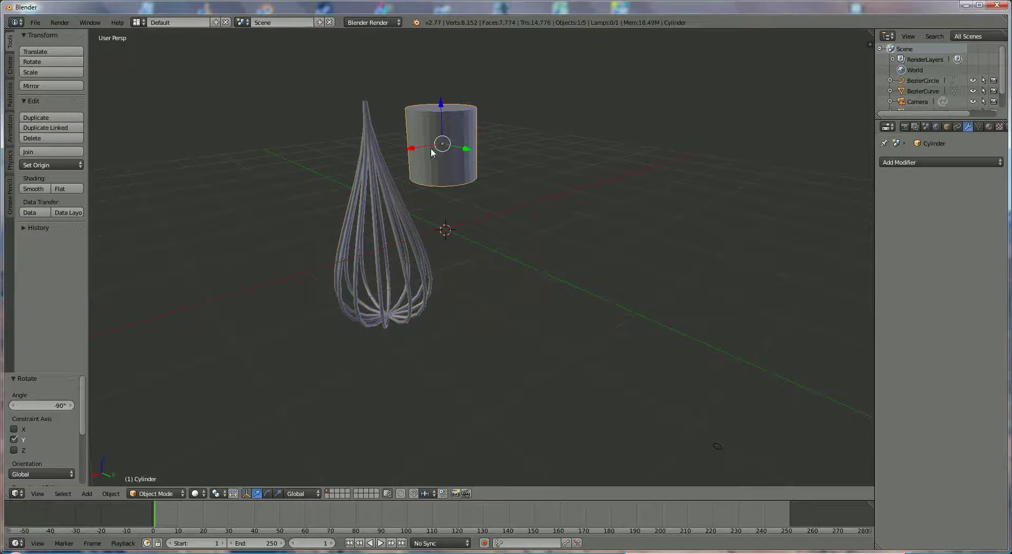
pyautogui.moveTo(415, 150); pyautogui.dragTo(347, 161)
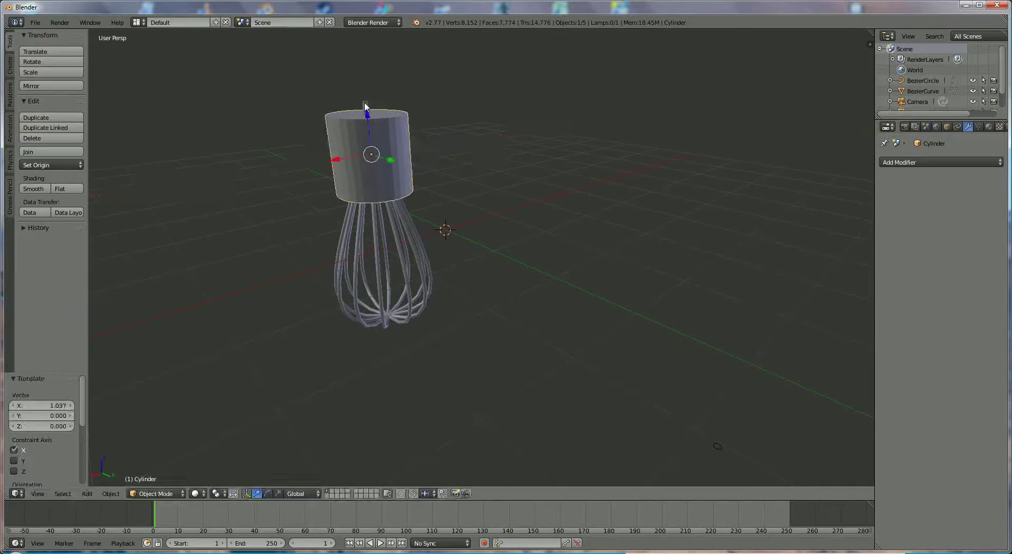
pyautogui.moveTo(372, 117); pyautogui.dragTo(376, 65)
pyautogui.moveTo(375, 65); pyautogui.dragTo(428, 228, button='middle')
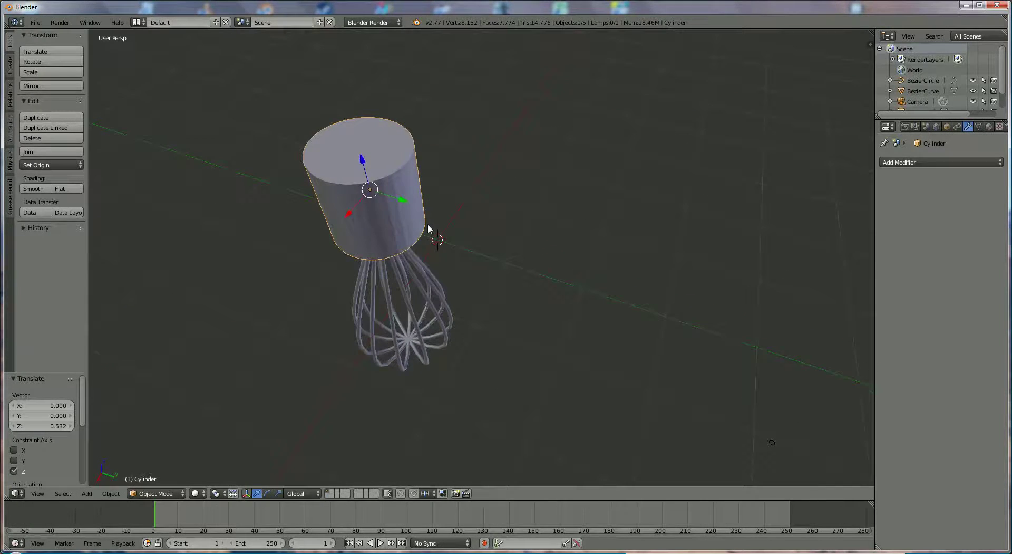
pyautogui.press('s')
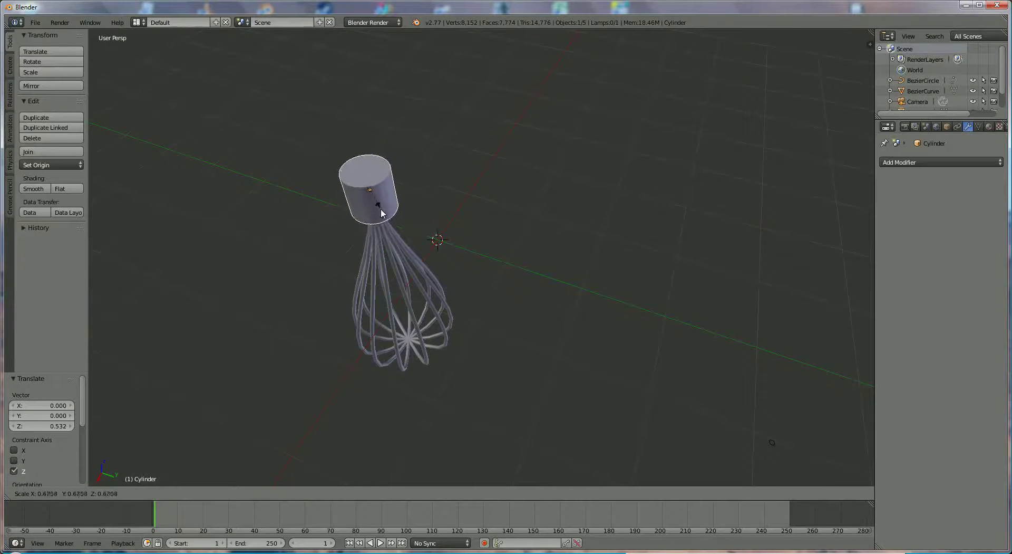
pyautogui.click(380, 209)
pyautogui.moveTo(380, 209); pyautogui.dragTo(450, 169, button='middle')
pyautogui.moveTo(421, 48); pyautogui.dragTo(420, 69)
pyautogui.moveTo(463, 165); pyautogui.dragTo(313, 158, button='middle')
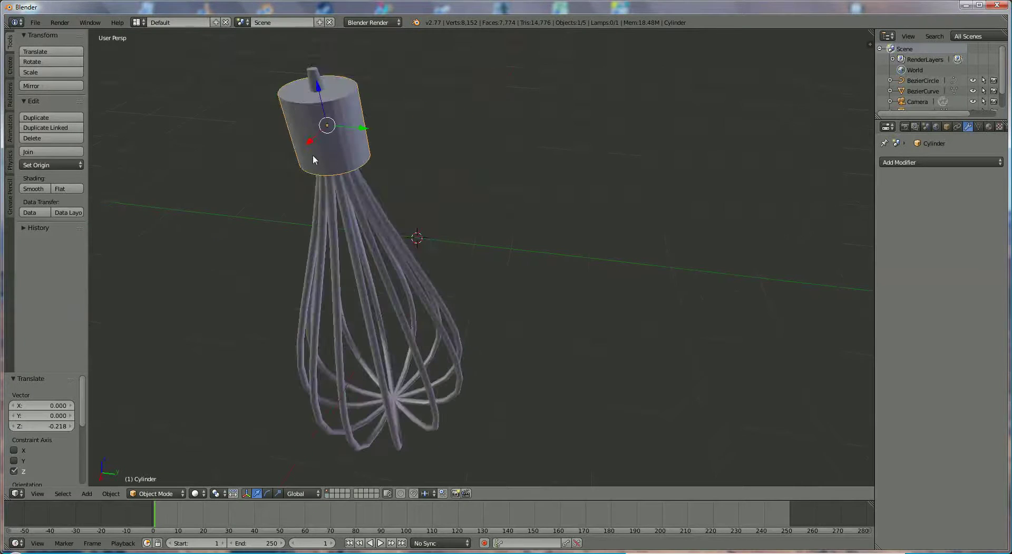
# Step: Switch the cylinder into Edit Mode with face selection
pyautogui.click(156, 493)
pyautogui.click(158, 468)
pyautogui.scroll(-3, 388, 357)
pyautogui.moveTo(389, 357); pyautogui.dragTo(464, 317, button='middle')
pyautogui.click(328, 493)
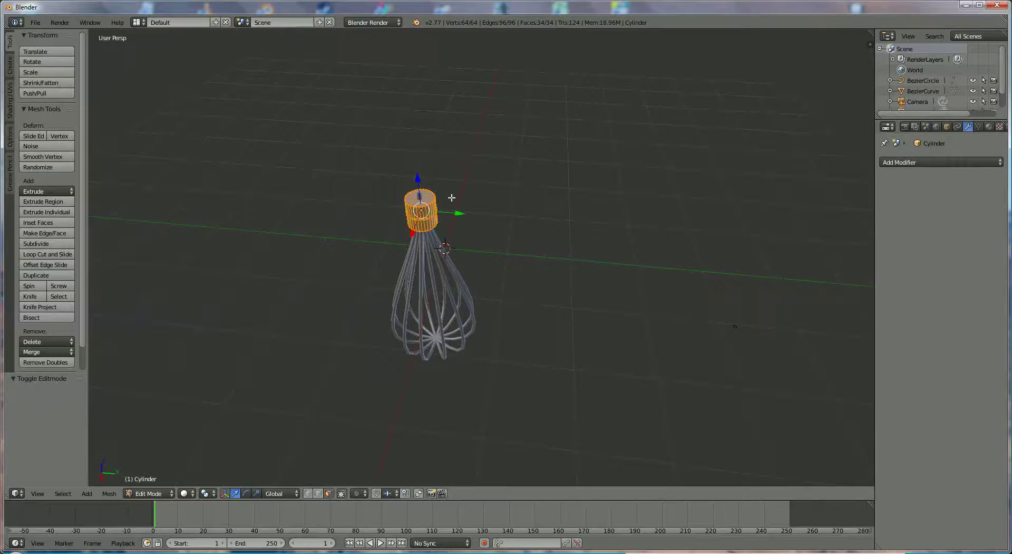
# Step: Extrude the cylinder's top face up along Z into a tall handle, then return to Object Mode
pyautogui.rightClick(426, 198)
pyautogui.press('e')
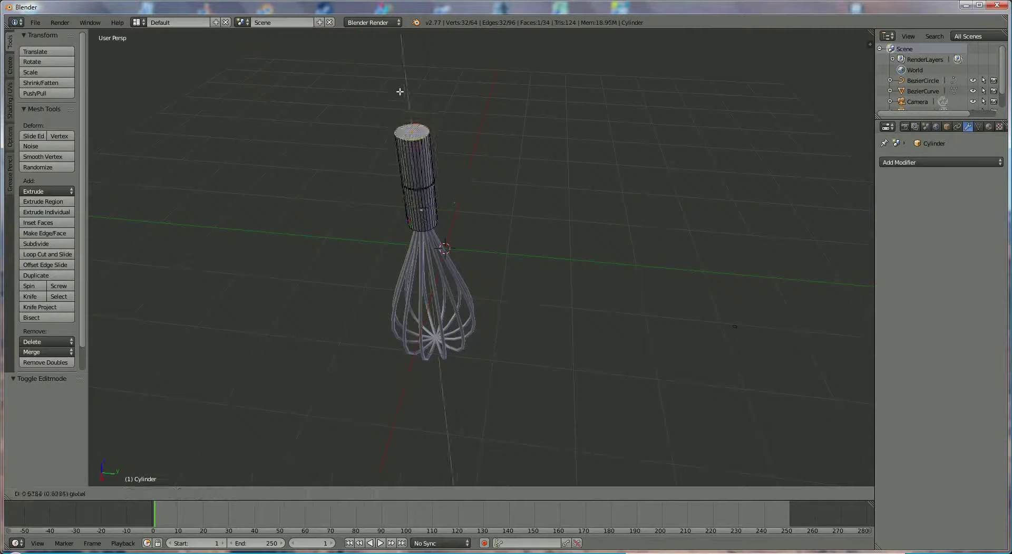
pyautogui.click(385, 66)
pyautogui.moveTo(386, 66); pyautogui.dragTo(503, 287, button='middle')
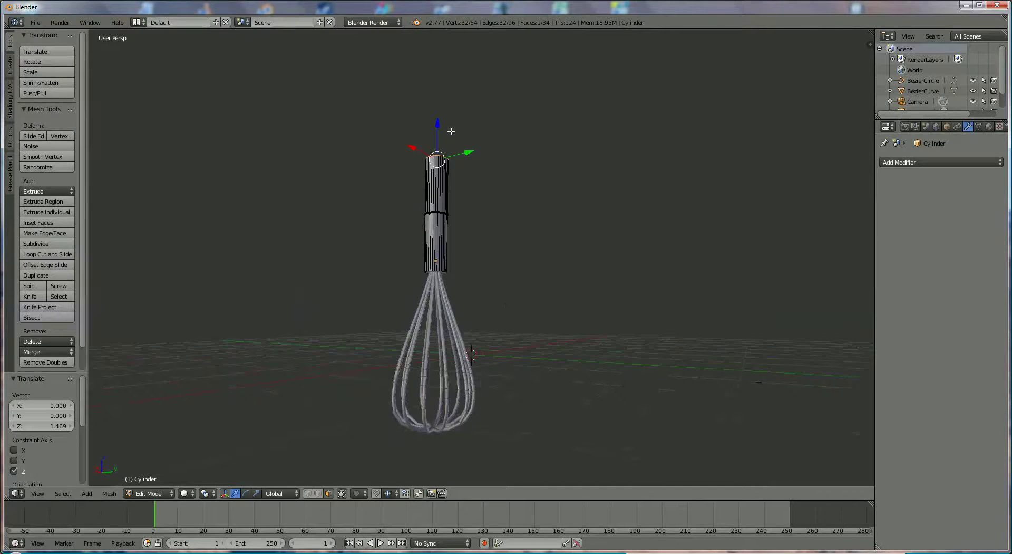
pyautogui.press('g')
pyautogui.press('z')
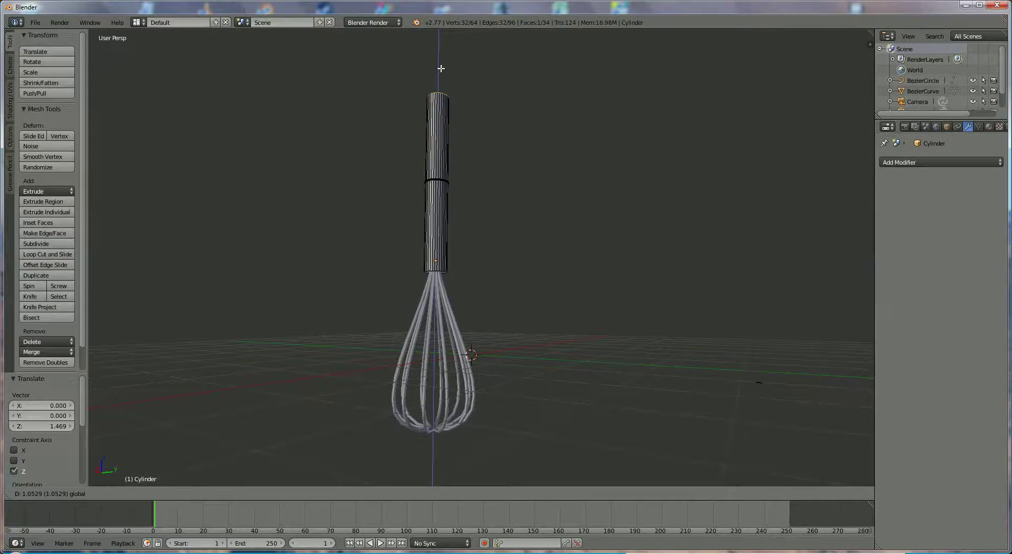
pyautogui.click(441, 68)
pyautogui.click(145, 494)
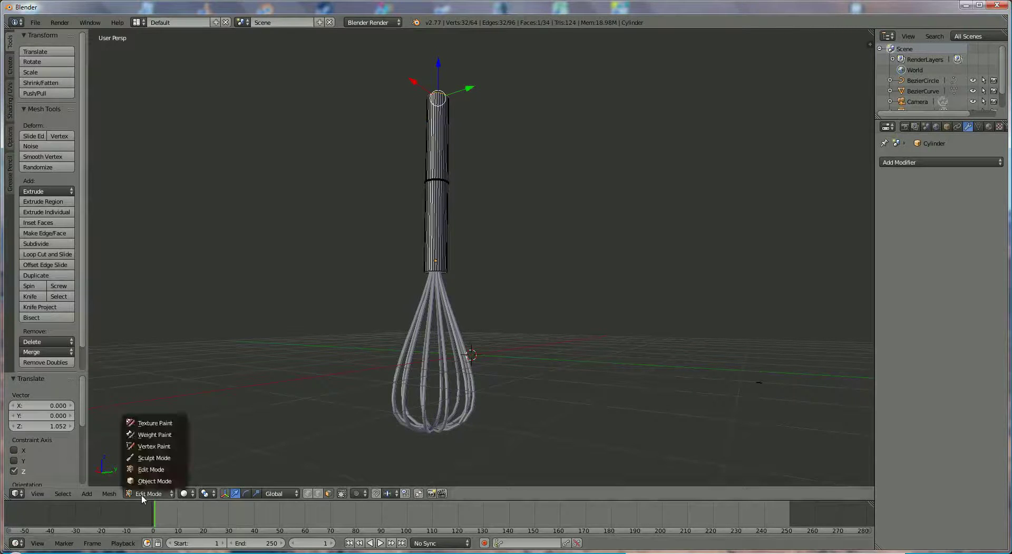
pyautogui.click(156, 481)
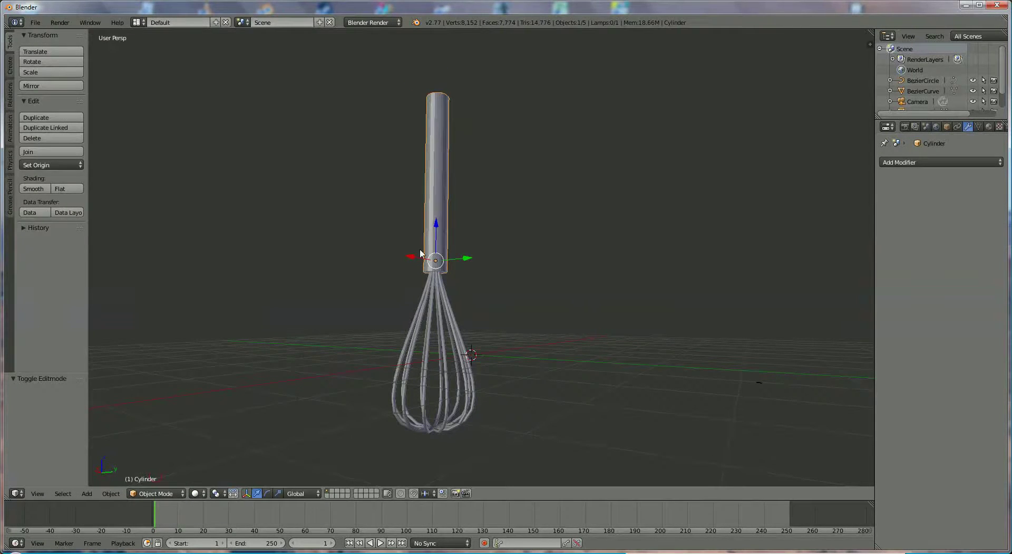
# Step: Lower the handle along Z onto the wire loops
pyautogui.press('g')
pyautogui.press('z')
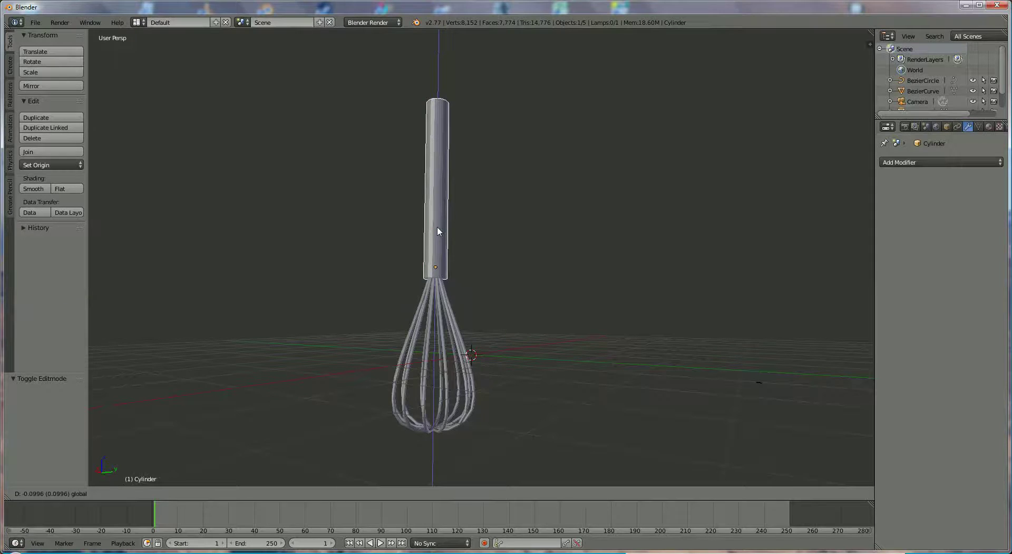
pyautogui.click(438, 235)
pyautogui.moveTo(437, 235); pyautogui.dragTo(479, 298, button='middle')
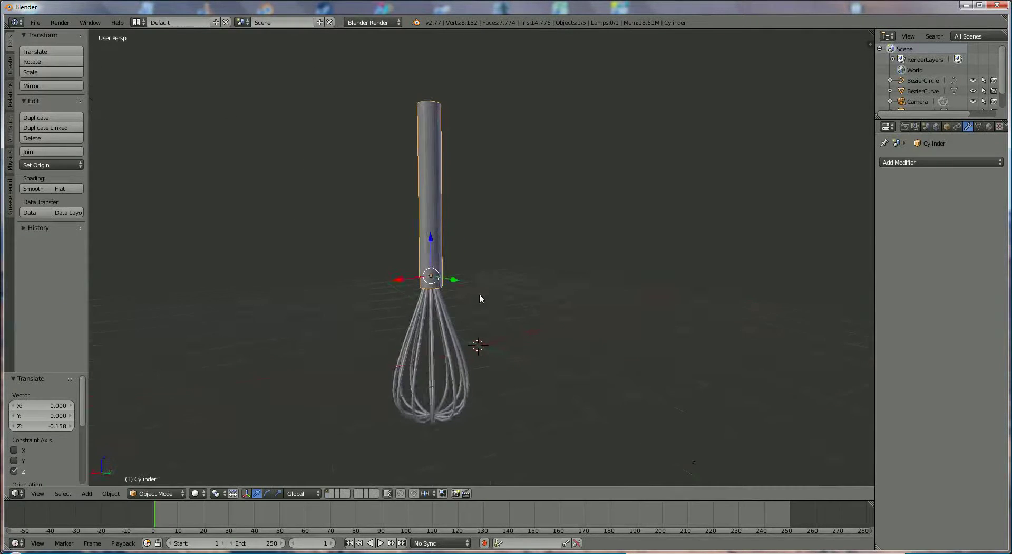
# Step: Join the handle with the BezierCurve wires and raise the whisk to Z 0.434
pyautogui.keyDown('shift'); pyautogui.rightClick(432, 319); pyautogui.keyUp('shift')
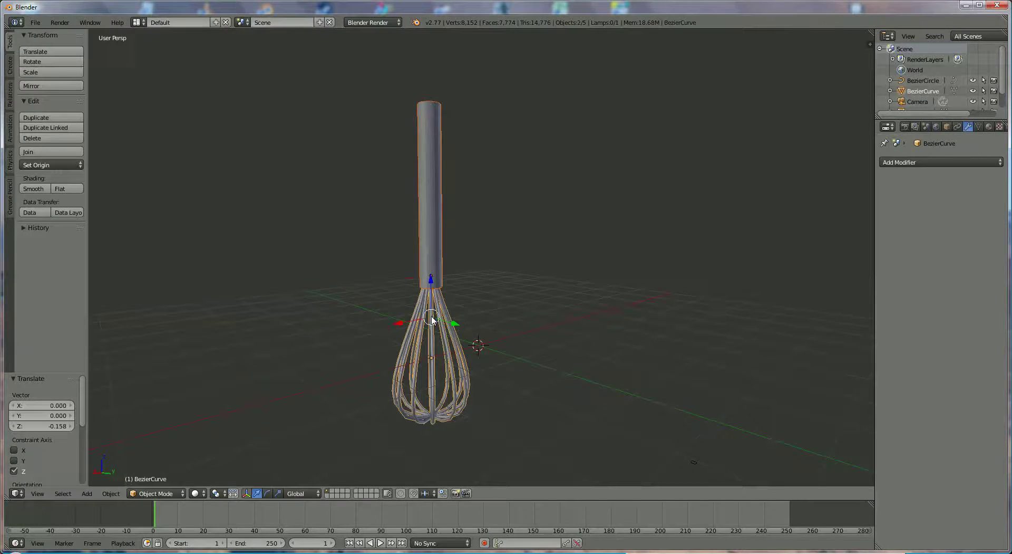
pyautogui.hotkey('ctrl', 'j')
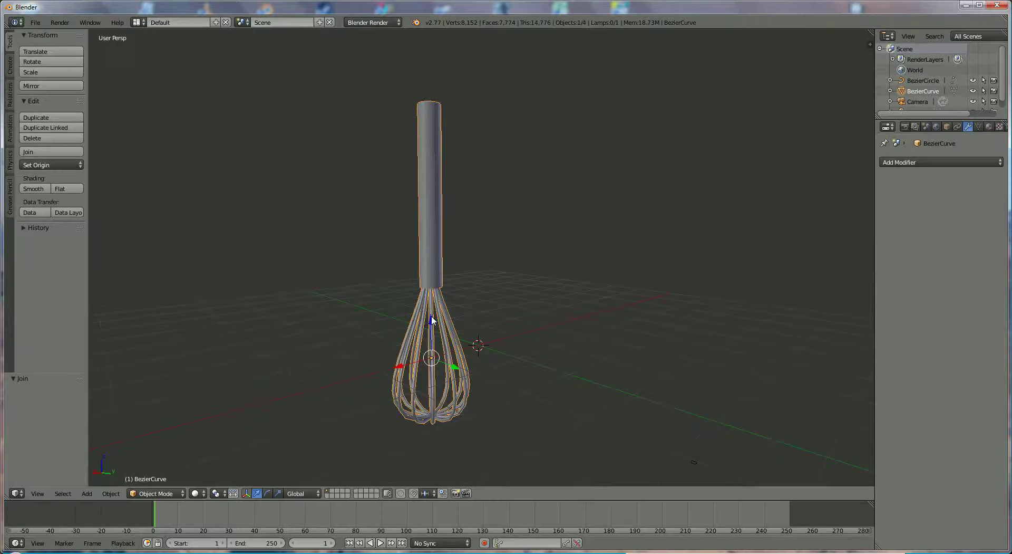
pyautogui.moveTo(431, 319); pyautogui.dragTo(497, 342)
pyautogui.moveTo(498, 342); pyautogui.dragTo(476, 318, button='middle')
pyautogui.moveTo(507, 190); pyautogui.dragTo(520, 237, button='middle')
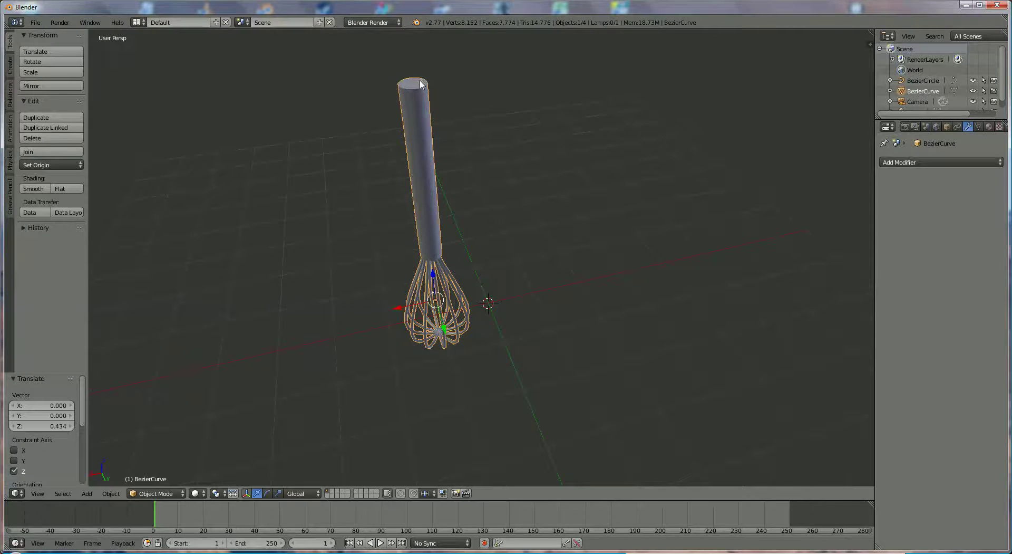
pyautogui.moveTo(420, 202); pyautogui.dragTo(484, 162, button='middle')
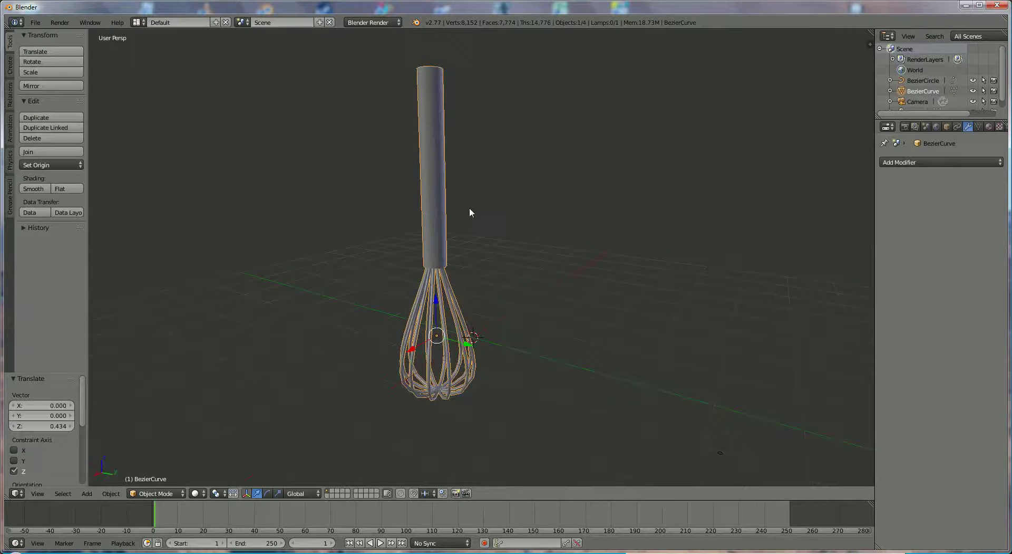
# Step: Create a slightly darker material named 'grey' with diffuse intensity 1.000 and specular 1.000
pyautogui.click(989, 126)
pyautogui.click(924, 197)
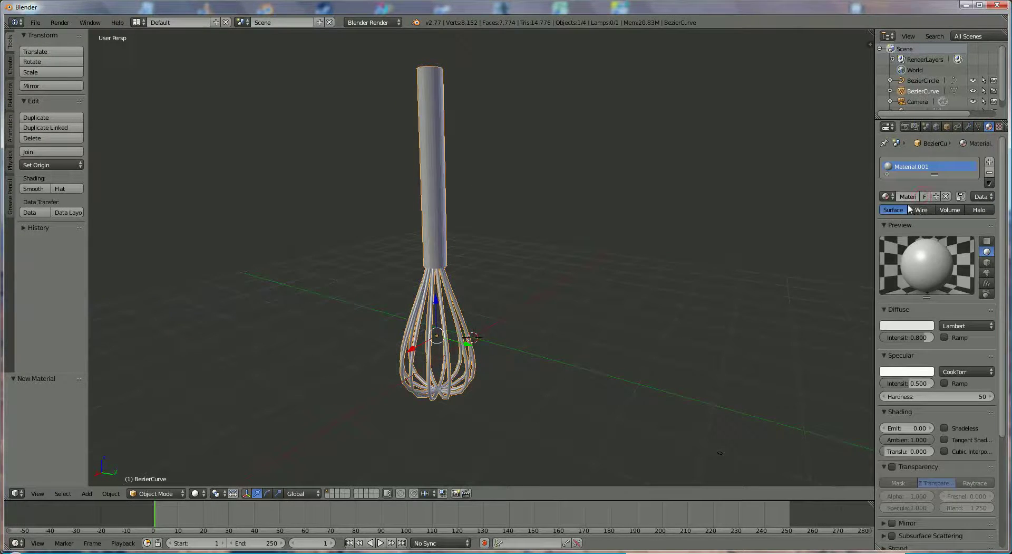
pyautogui.click(908, 326)
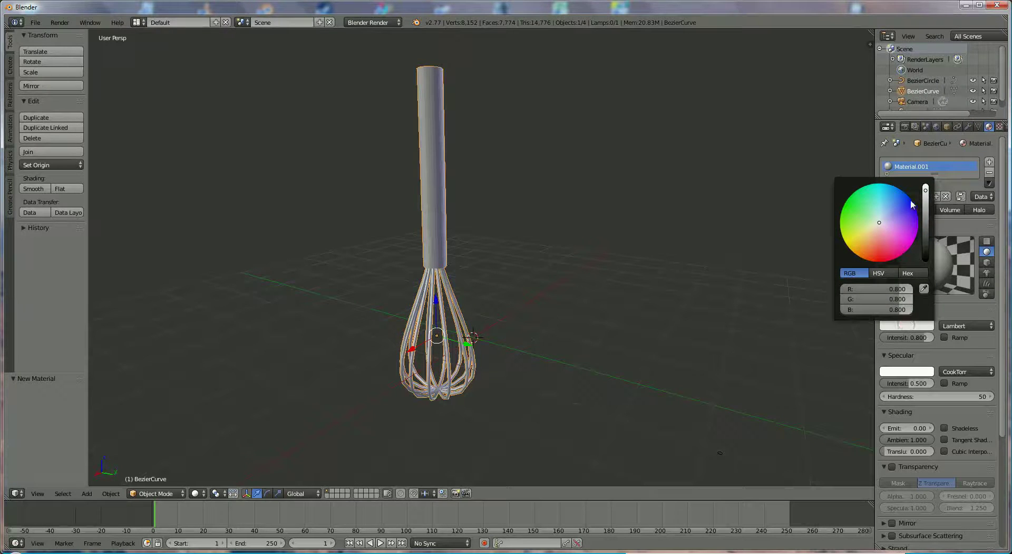
pyautogui.moveTo(926, 191); pyautogui.dragTo(927, 209)
pyautogui.moveTo(927, 343); pyautogui.dragTo(937, 343)
pyautogui.moveTo(920, 389); pyautogui.dragTo(944, 384)
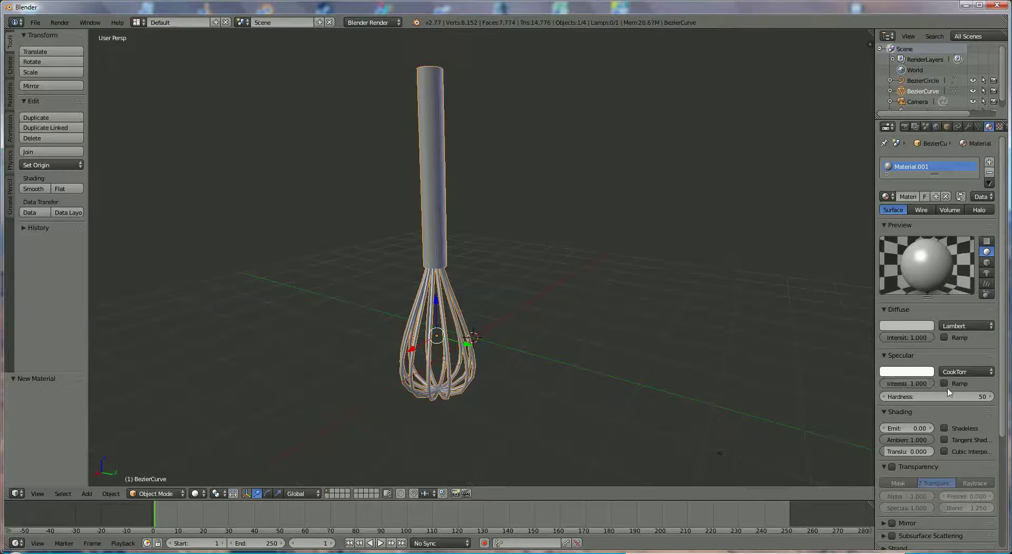
pyautogui.click(902, 196)
pyautogui.write('grey')
pyautogui.press('Return')
pyautogui.scroll(-2, 776, 275)
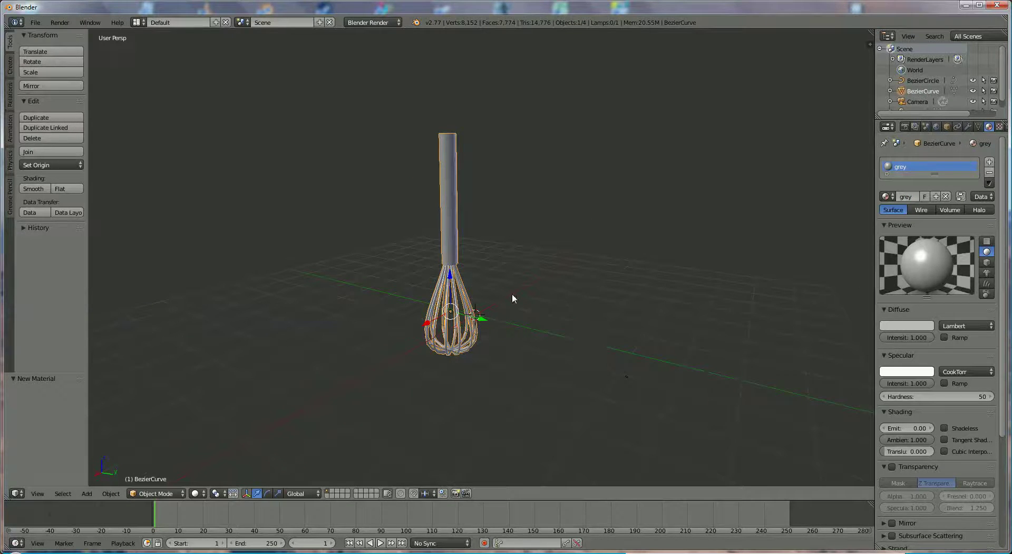
# Step: Select the camera, enable Lock Camera to View, and look through the camera
pyautogui.scroll(-1, 538, 311)
pyautogui.scroll(-1, 537, 315)
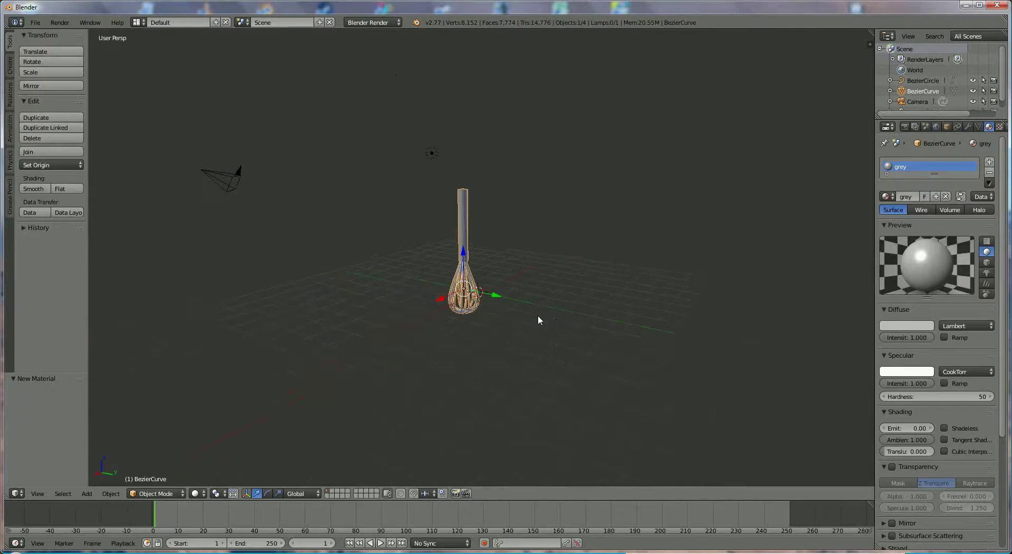
pyautogui.rightClick(232, 187)
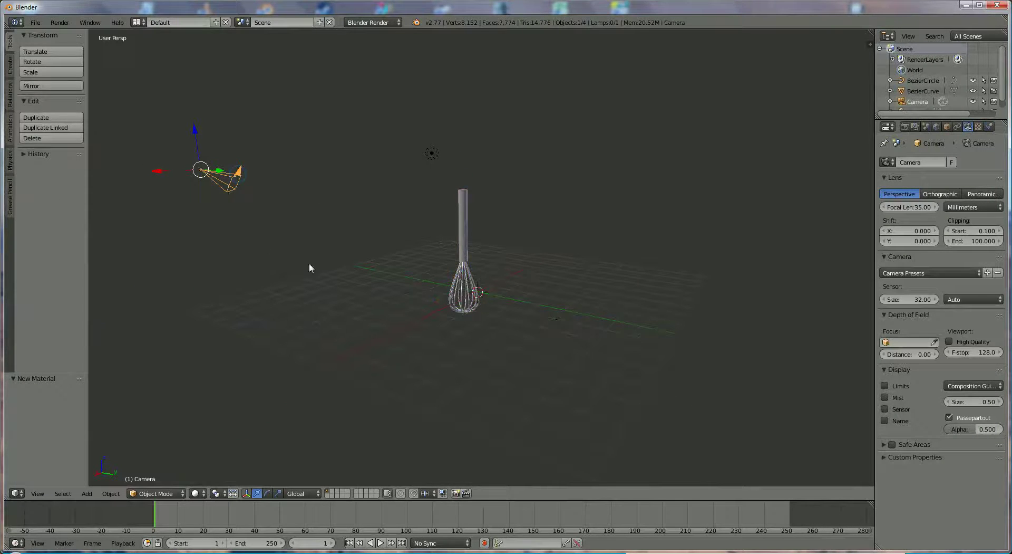
pyautogui.press('n')
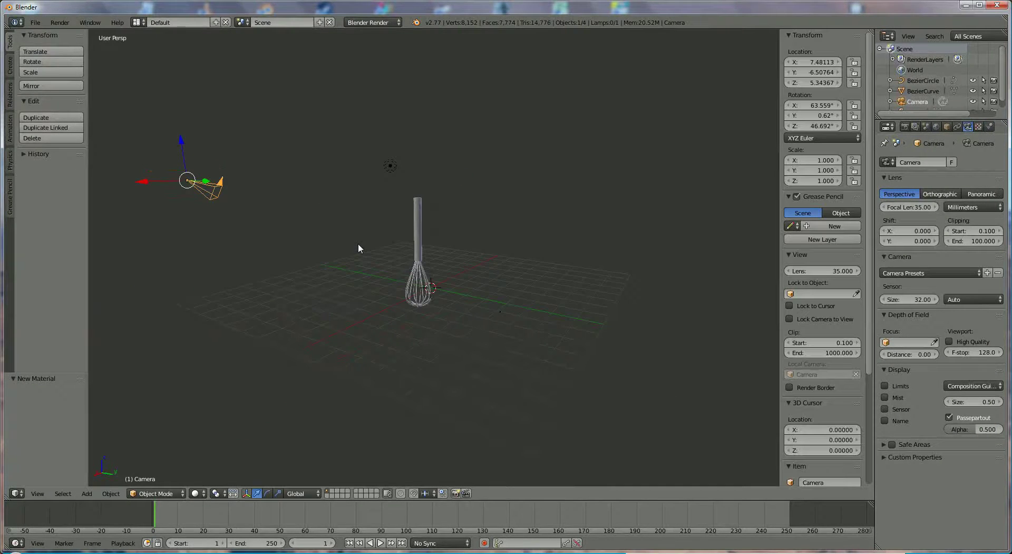
pyautogui.click(789, 319)
pyautogui.press('KP_0')
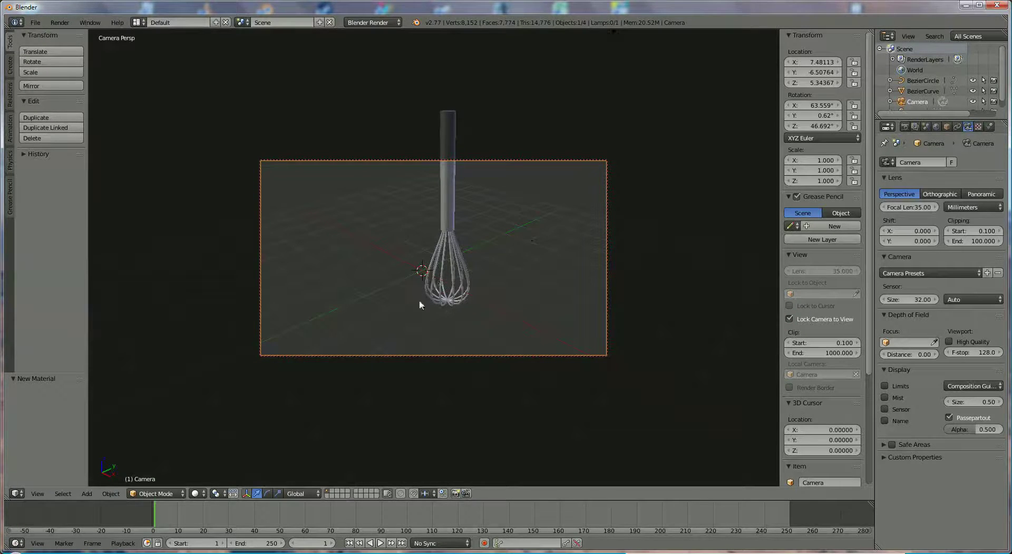
# Step: Frame the upright whisk, placing the camera near X -10.72, Y -5.11, Z 4.22
pyautogui.moveTo(449, 285); pyautogui.dragTo(361, 295, button='middle')
pyautogui.moveTo(359, 203); pyautogui.dragTo(409, 181, button='middle')
pyautogui.moveTo(501, 309); pyautogui.dragTo(595, 314, button='middle')
pyautogui.moveTo(445, 194); pyautogui.dragTo(461, 217, button='middle')
pyautogui.scroll(-3, 474, 207)
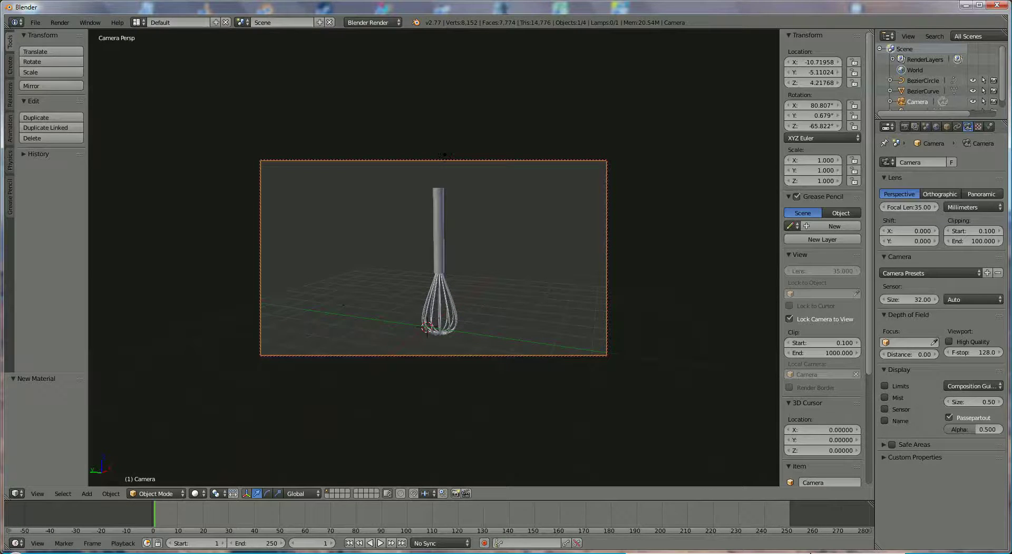
# Step: Undo the last change and shift the whisk along Y
pyautogui.hotkey('ctrl', 'z')
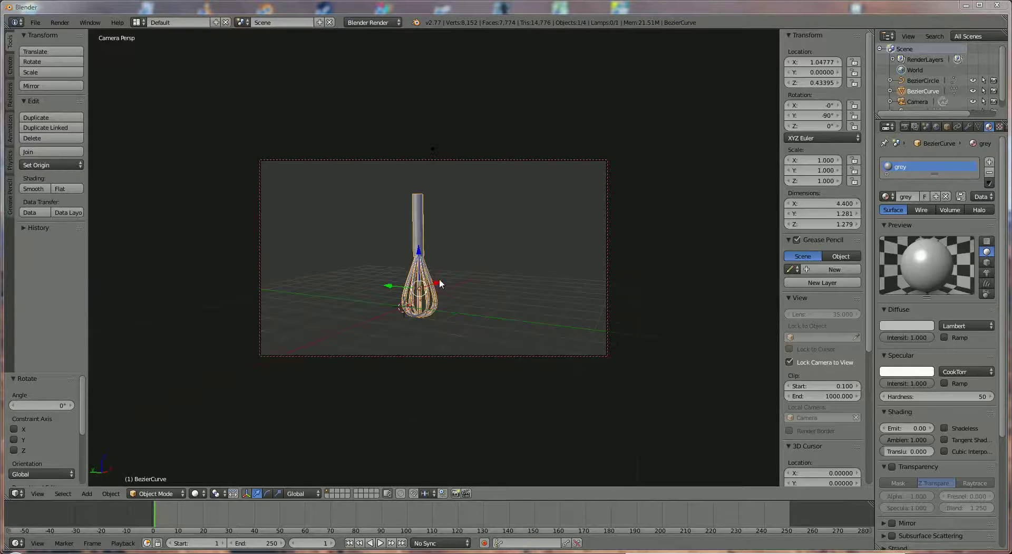
pyautogui.click(480, 290)
pyautogui.press('g')
pyautogui.click(459, 285)
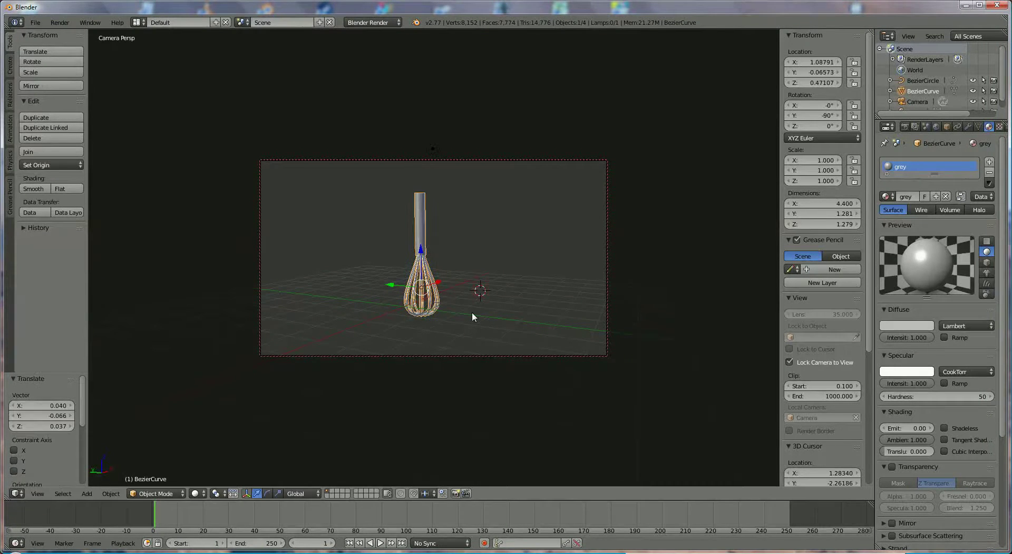
pyautogui.press('g')
pyautogui.press('y')
pyautogui.click(405, 287)
# Step: Tilt the whisk about 66° plus another 9.59° so it lies diagonally
pyautogui.press('r')
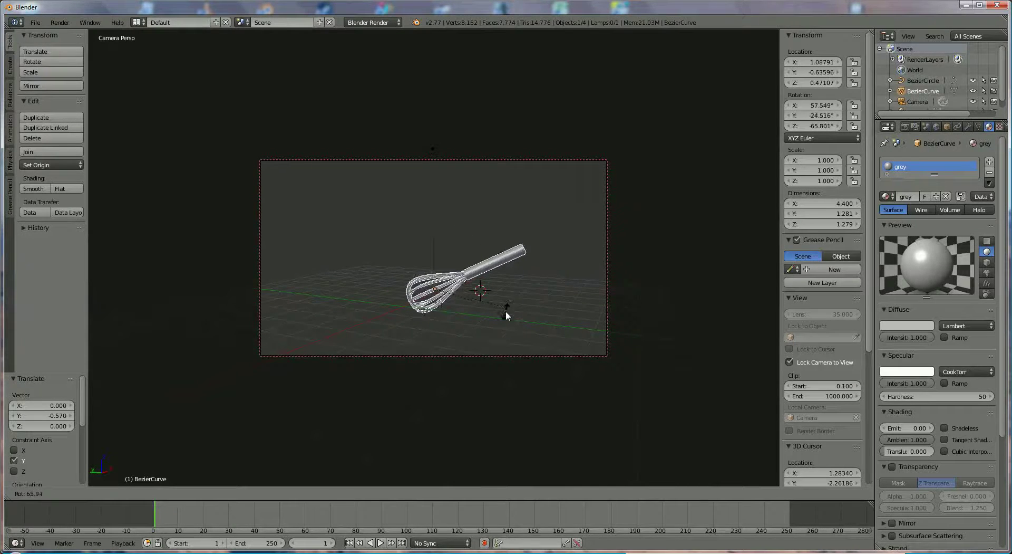
pyautogui.click(509, 308)
pyautogui.scroll(2, 471, 298)
pyautogui.moveTo(474, 305); pyautogui.dragTo(430, 259, button='middle')
pyautogui.press('r')
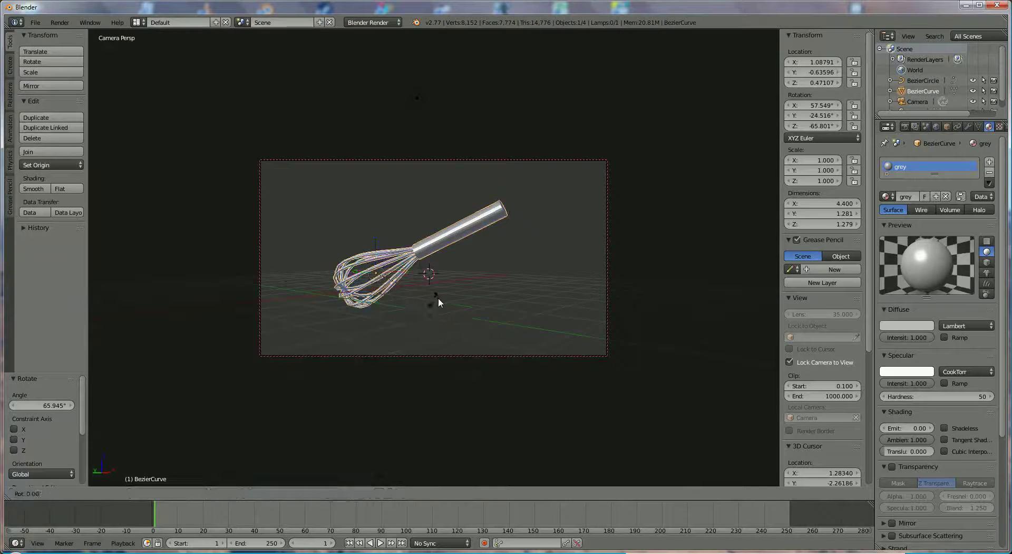
pyautogui.click(436, 315)
# Step: Recentre the whisk in the camera shot, then disable Lock Camera to View and exit camera view
pyautogui.moveTo(436, 314); pyautogui.dragTo(535, 317, button='middle')
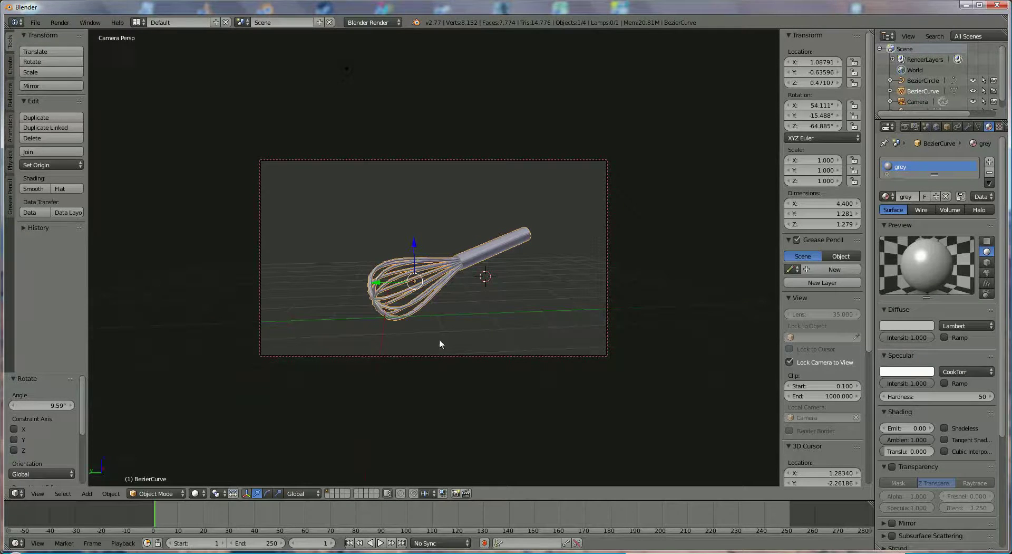
pyautogui.scroll(1, 580, 380)
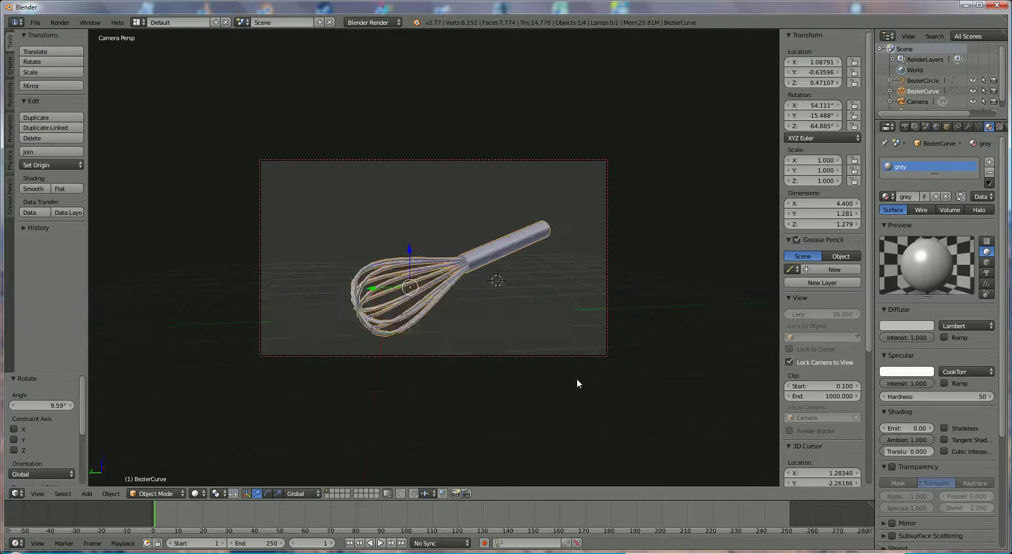
pyautogui.keyDown('shift'); pyautogui.moveTo(453, 314); pyautogui.dragTo(443, 302, button='middle'); pyautogui.keyUp('shift')
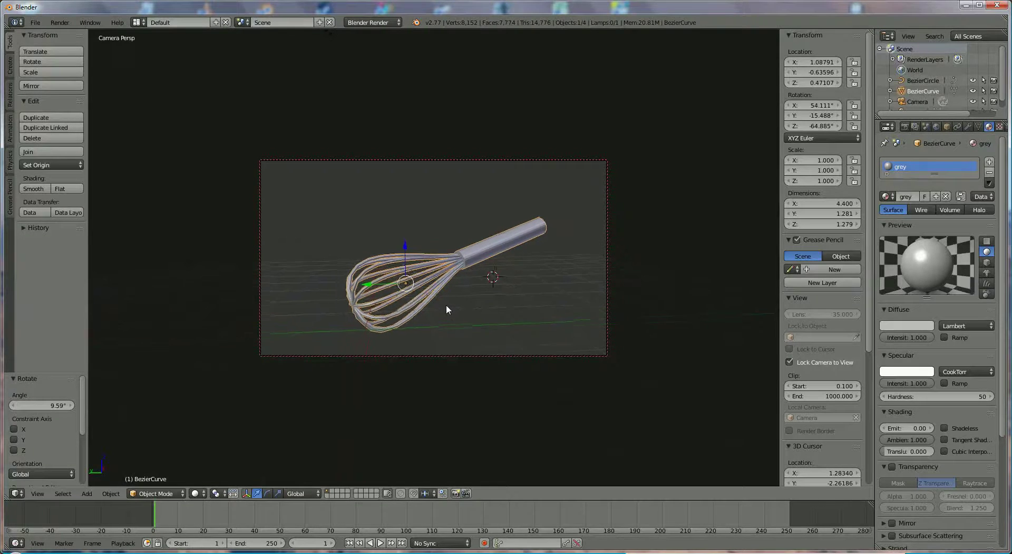
pyautogui.click(790, 362)
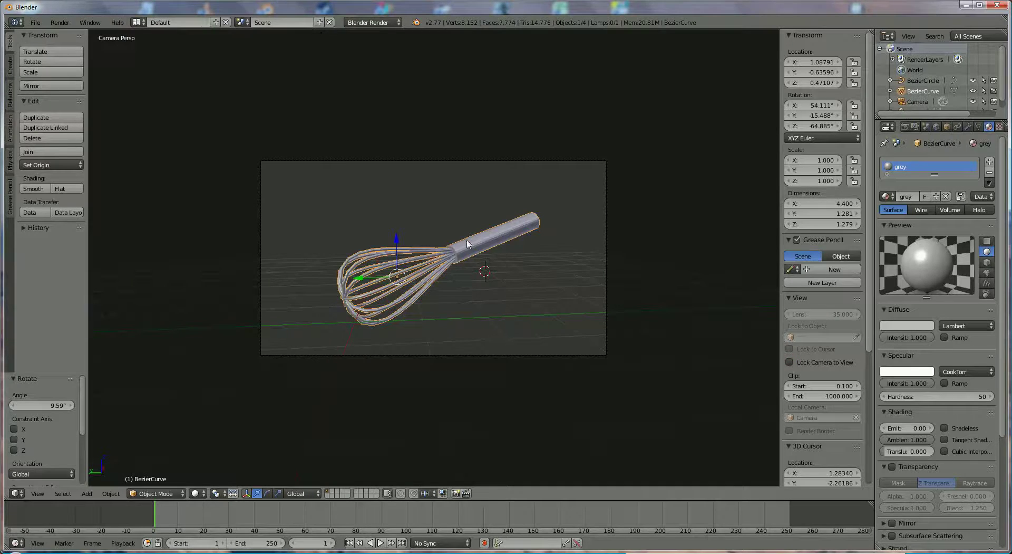
pyautogui.press('KP_0')
pyautogui.moveTo(589, 304); pyautogui.dragTo(410, 170, button='middle')
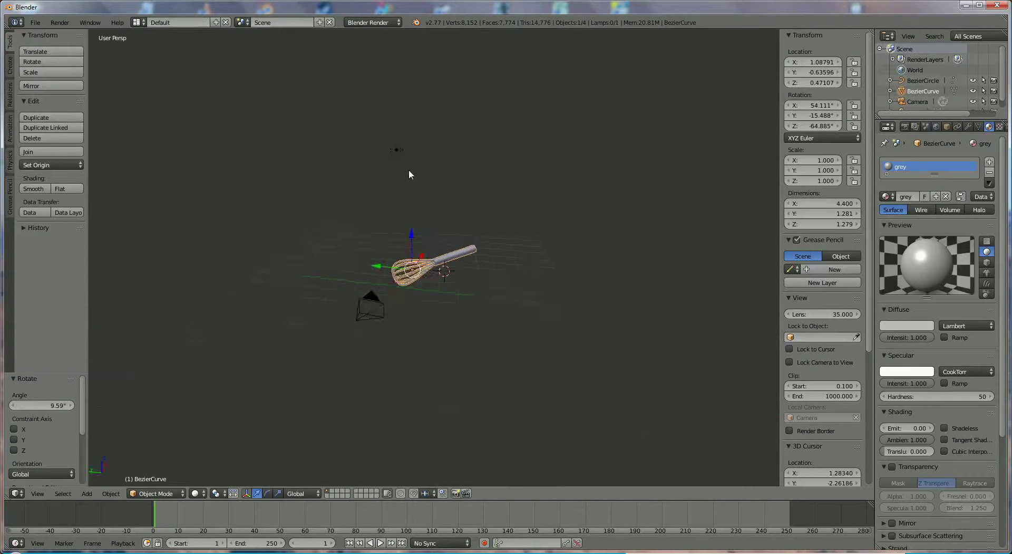
# Step: Reposition the lamp along X and Z above the whisk
pyautogui.rightClick(393, 151)
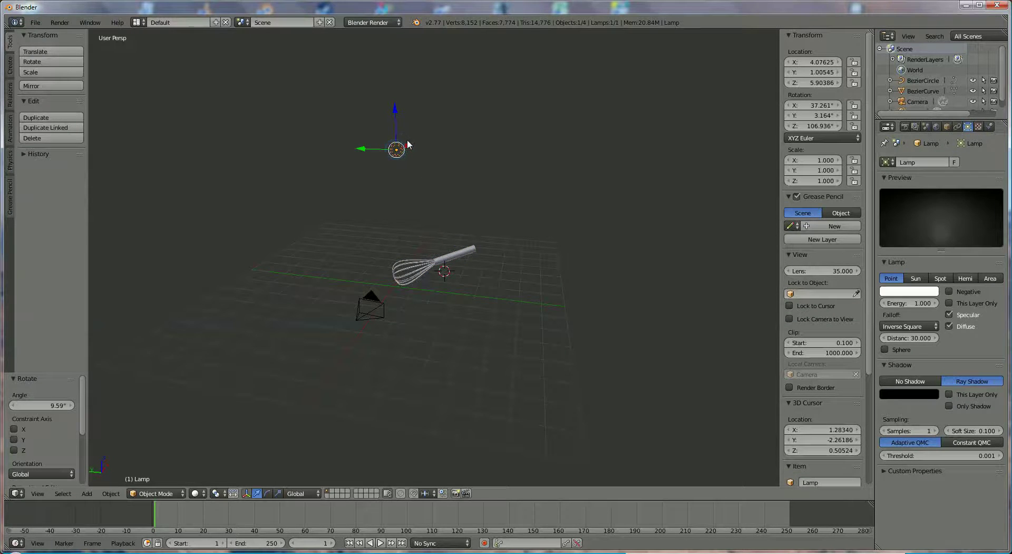
pyautogui.press('g')
pyautogui.press('x')
pyautogui.click(366, 200)
pyautogui.moveTo(366, 200); pyautogui.dragTo(368, 234, button='middle')
pyautogui.press('g')
pyautogui.press('z')
pyautogui.click(381, 245)
pyautogui.press('g')
pyautogui.press('x')
pyautogui.click(369, 176)
pyautogui.moveTo(369, 177); pyautogui.dragTo(446, 255, button='middle')
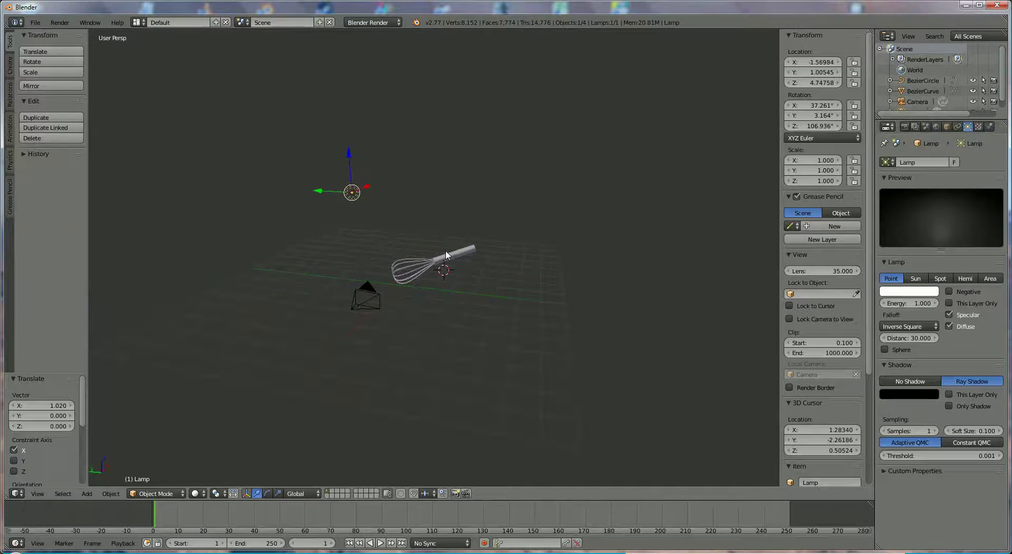
# Step: Duplicate the lamp as Lamp.001 and lower it to about X -0.30, Y -4.15, Z 3.09
pyautogui.hotkey('shift', 'd')
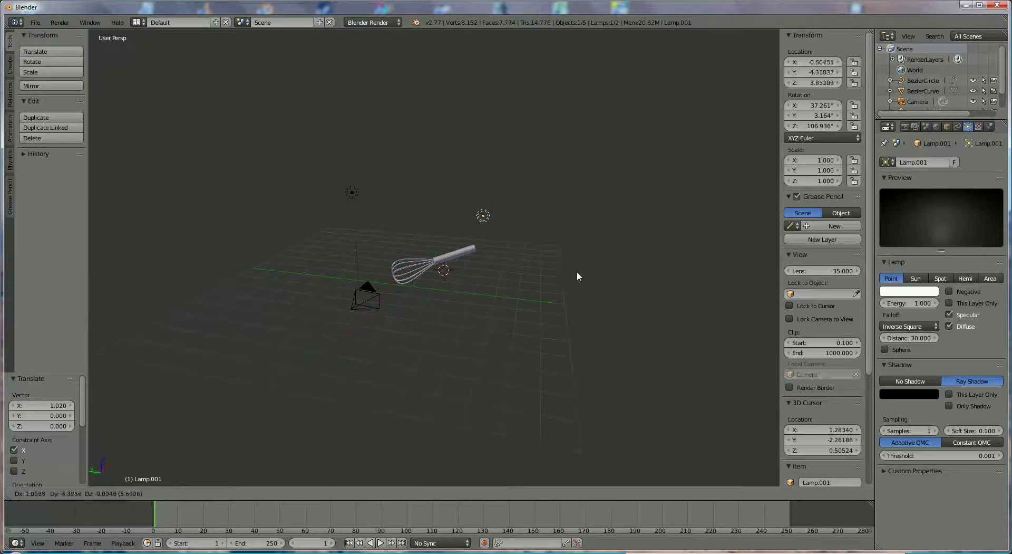
pyautogui.click(574, 258)
pyautogui.moveTo(533, 280); pyautogui.dragTo(530, 249, button='middle')
pyautogui.press('g')
pyautogui.press('z')
pyautogui.click(369, 203)
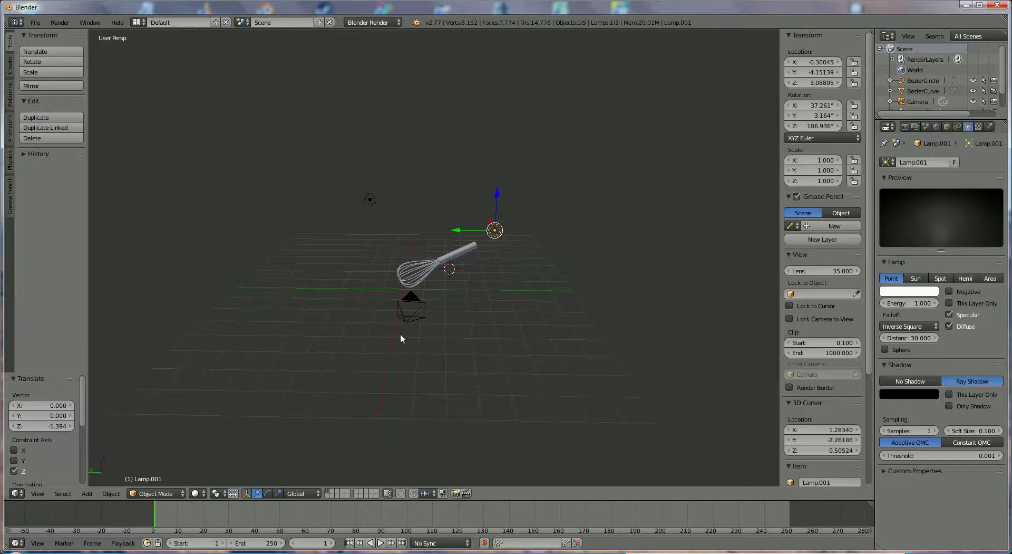
pyautogui.moveTo(401, 335); pyautogui.dragTo(458, 325, button='middle')
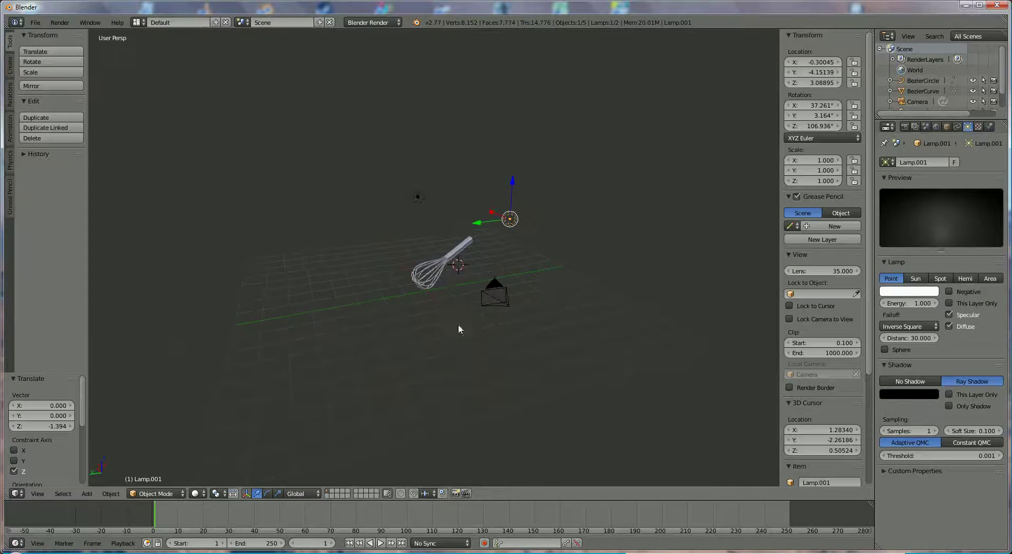
# Step: Add a plane scaled to 17.21 and move it beneath the whisk along Y
pyautogui.click(87, 494)
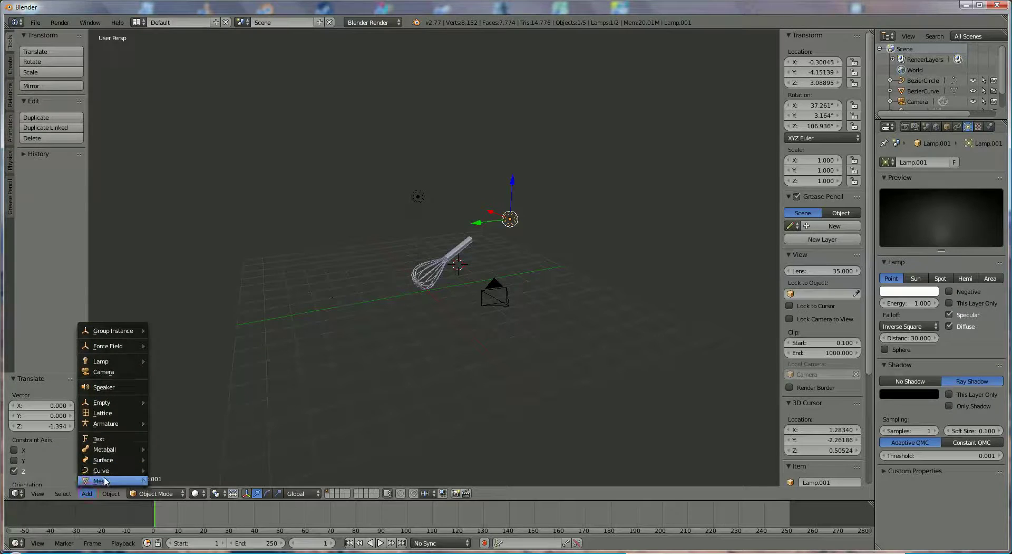
pyautogui.moveTo(105, 480)
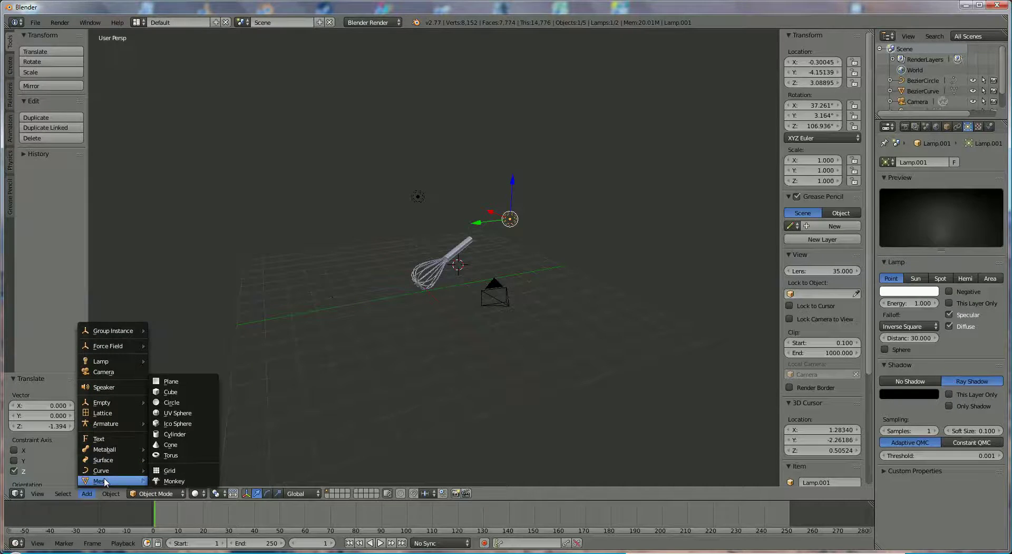
pyautogui.click(172, 382)
pyautogui.press('s')
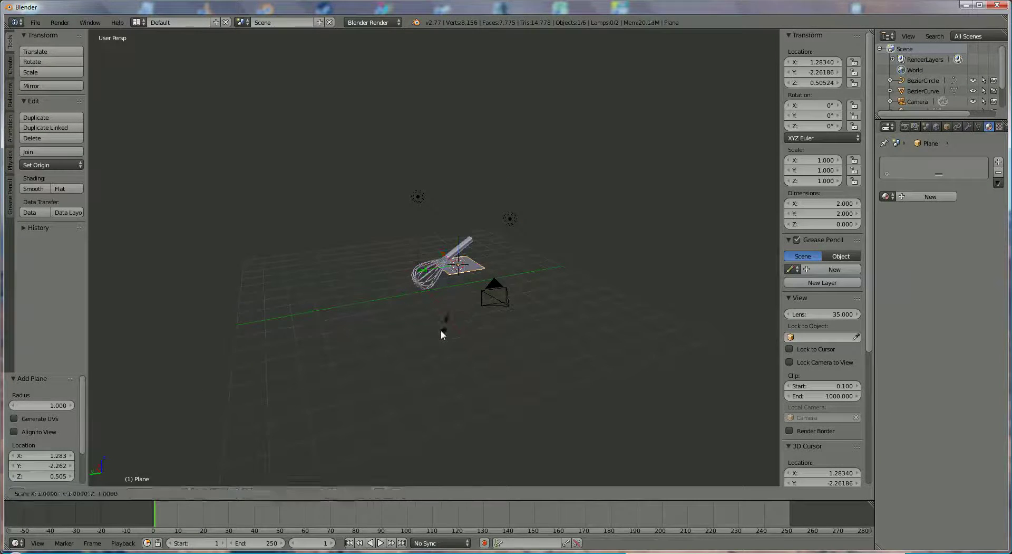
pyautogui.click(369, 419)
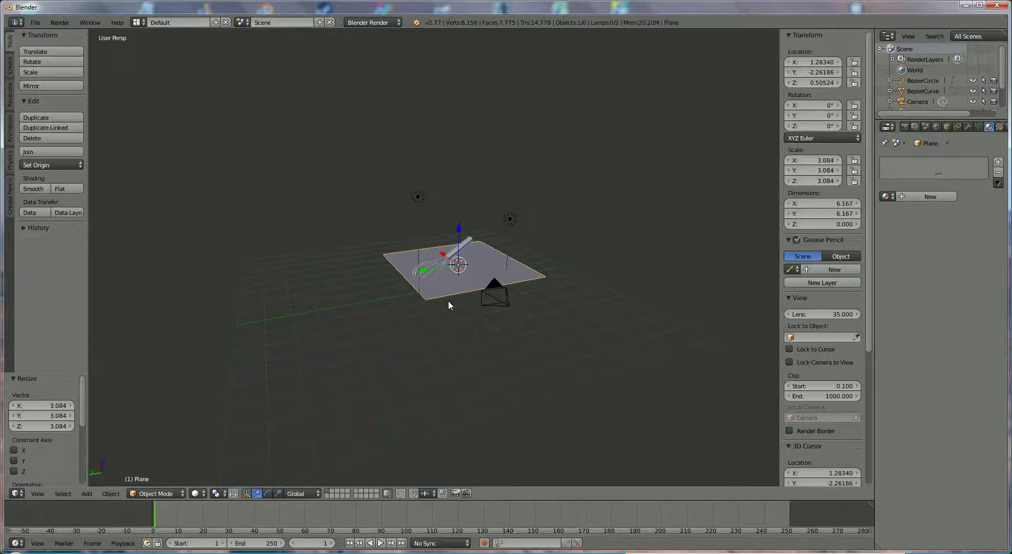
pyautogui.press('s')
pyautogui.click(328, 434)
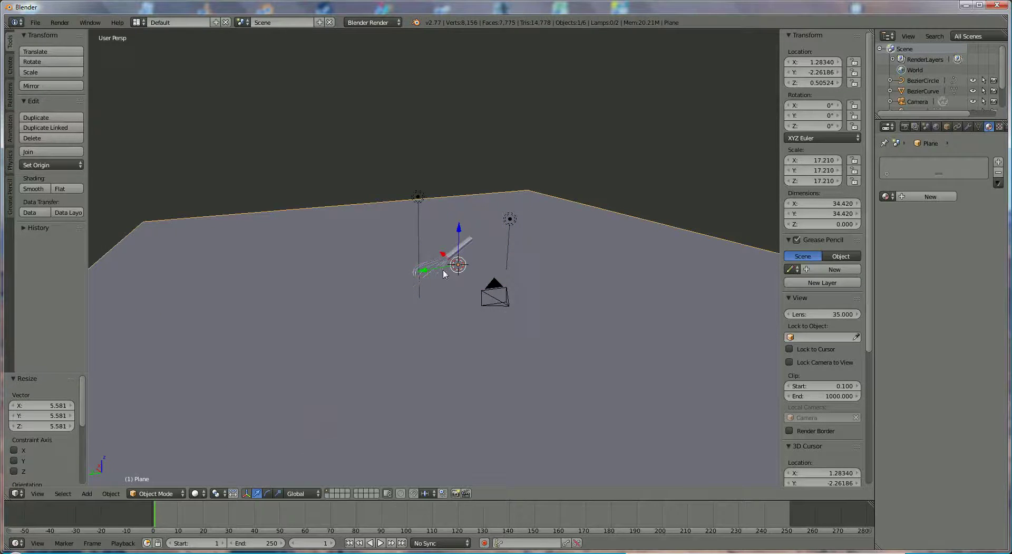
pyautogui.moveTo(458, 228); pyautogui.dragTo(453, 246)
pyautogui.moveTo(419, 286); pyautogui.dragTo(423, 277)
# Step: Tilt the plane about -22° on Y and give it new Material.001
pyautogui.moveTo(434, 327); pyautogui.dragTo(551, 269, button='middle')
pyautogui.moveTo(443, 317); pyautogui.dragTo(351, 287, button='middle')
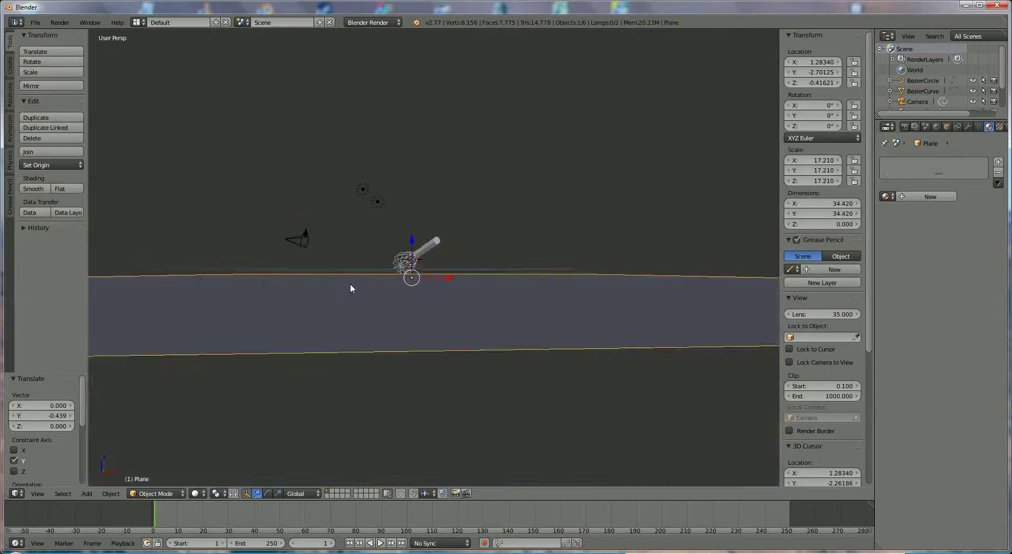
pyautogui.press('r')
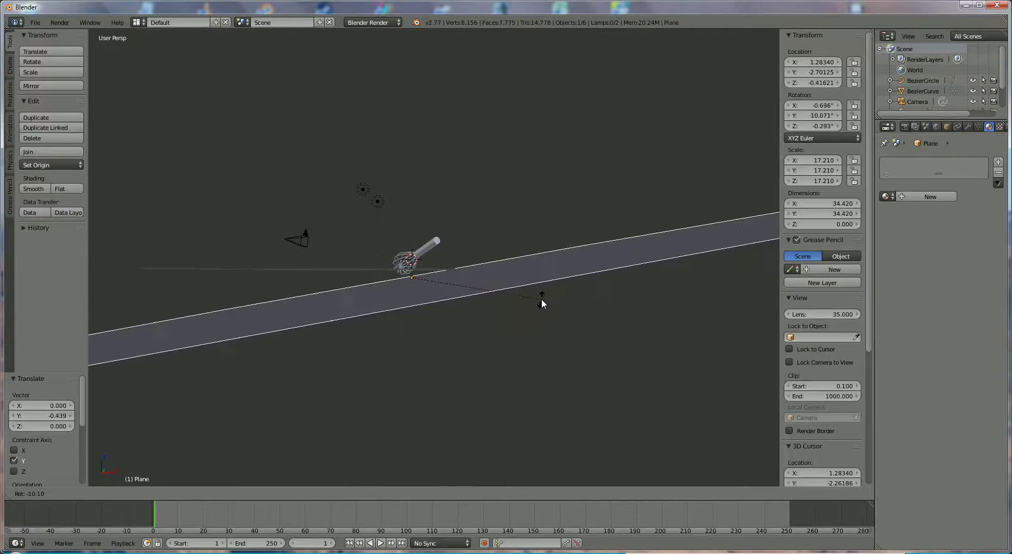
pyautogui.click(541, 294)
pyautogui.moveTo(376, 319)
pyautogui.mouseDown(button='middle')
pyautogui.moveTo(517, 322)
pyautogui.moveTo(375, 339)
pyautogui.moveTo(369, 326)
pyautogui.mouseUp(button='middle')
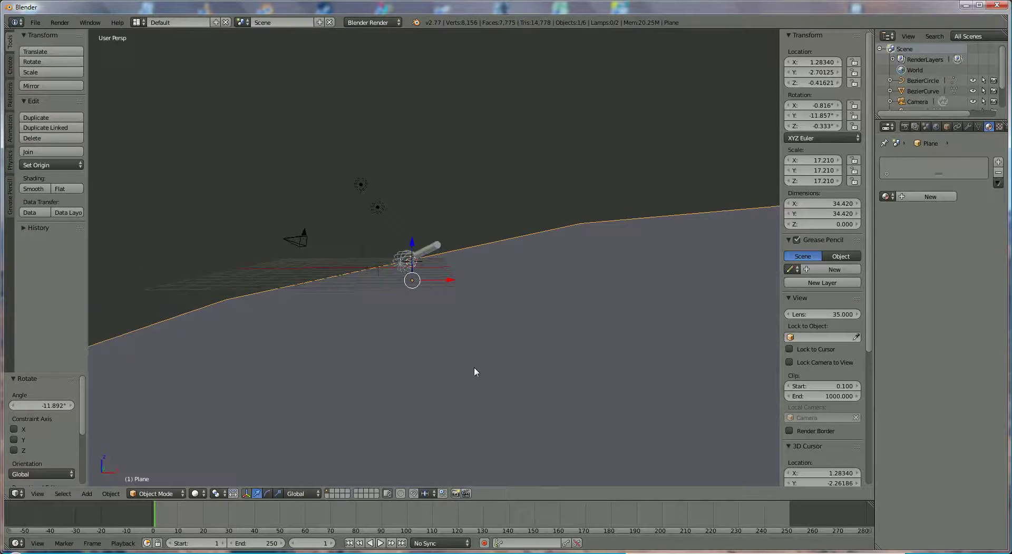
pyautogui.press('r')
pyautogui.click(507, 350)
pyautogui.moveTo(305, 335); pyautogui.dragTo(477, 343, button='middle')
pyautogui.click(931, 196)
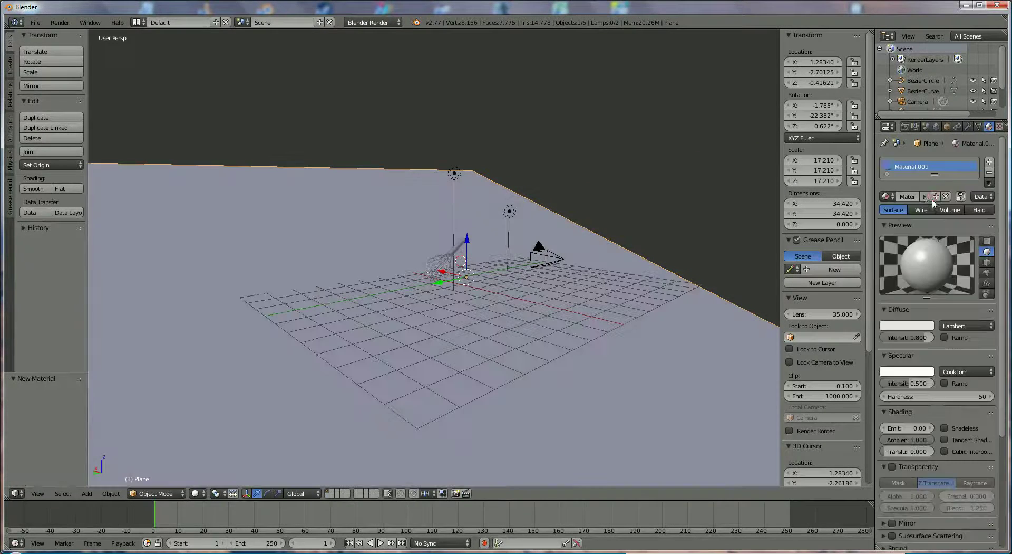
# Step: Colour the plane tan with diffuse and specular intensity 1.000, then show the render settings
pyautogui.click(920, 324)
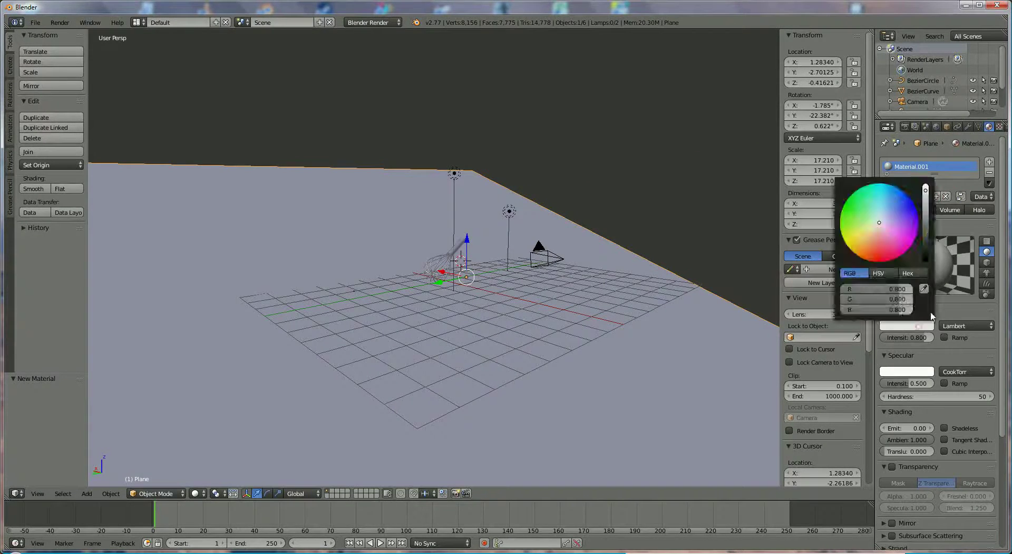
pyautogui.click(868, 235)
pyautogui.moveTo(868, 235); pyautogui.dragTo(869, 234)
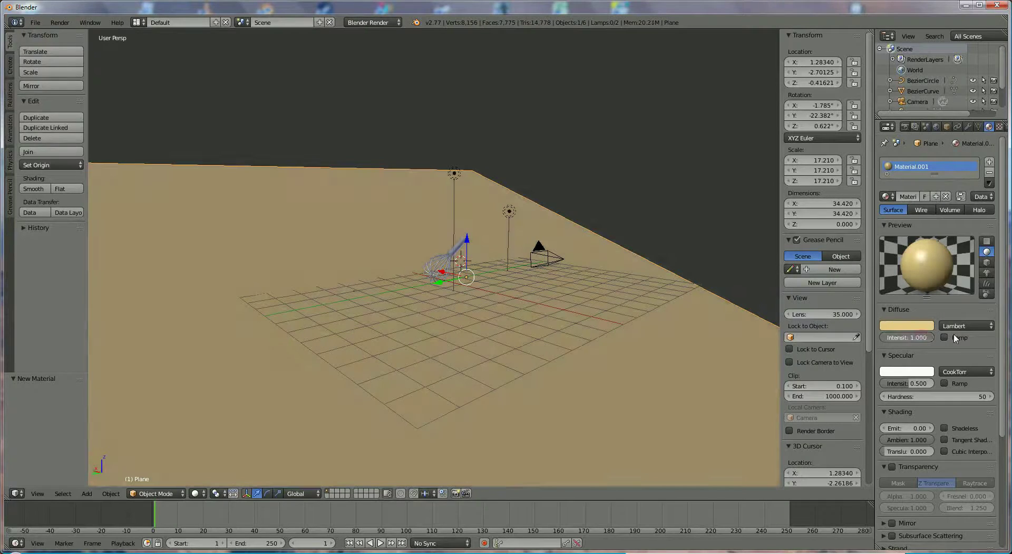
pyautogui.moveTo(904, 338); pyautogui.dragTo(930, 337)
pyautogui.moveTo(908, 388); pyautogui.dragTo(934, 389)
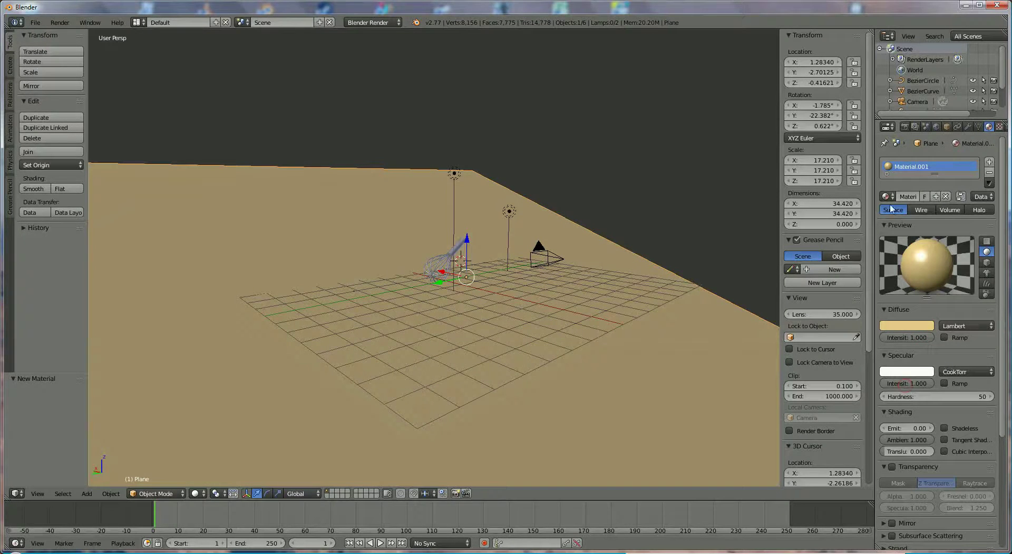
pyautogui.moveTo(665, 264); pyautogui.dragTo(604, 264, button='middle')
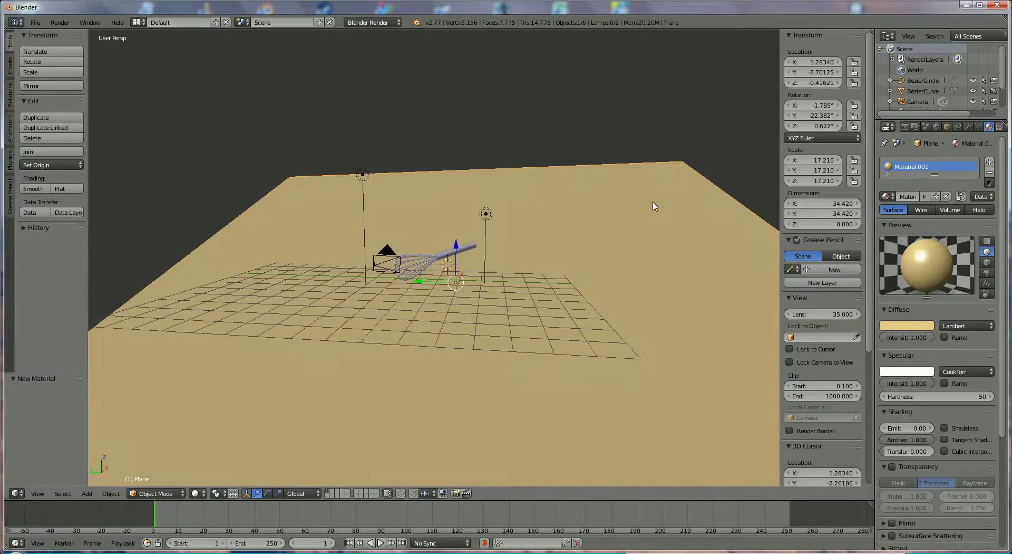
pyautogui.click(906, 129)
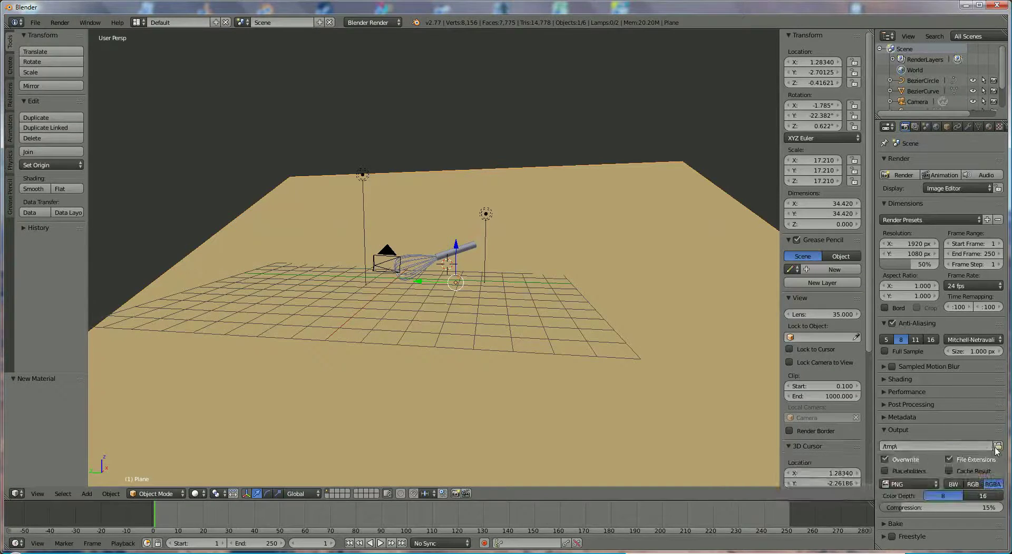
# Step: Set the output format to JPEG, render the camera view, and return to the 3D View
pyautogui.click(897, 484)
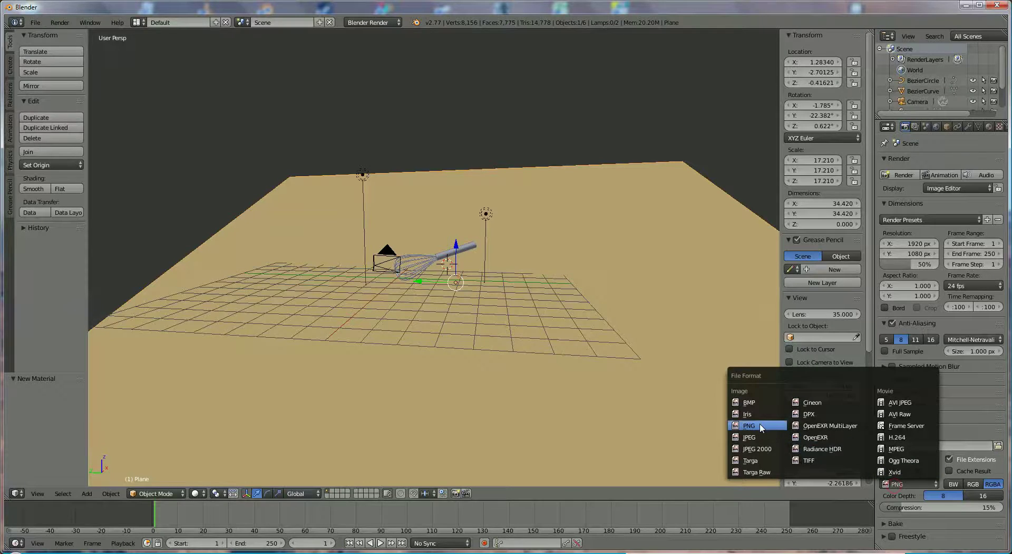
pyautogui.click(754, 437)
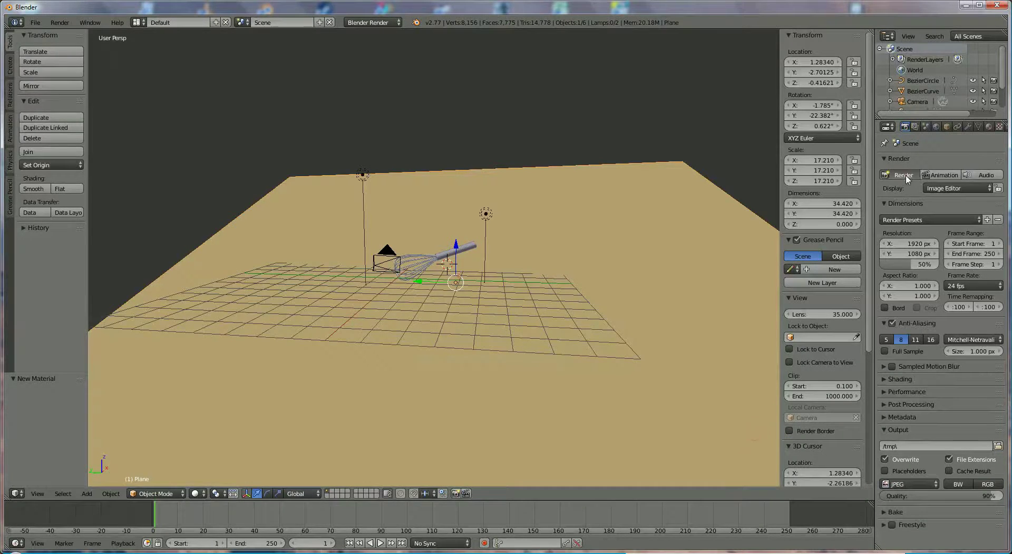
pyautogui.click(904, 175)
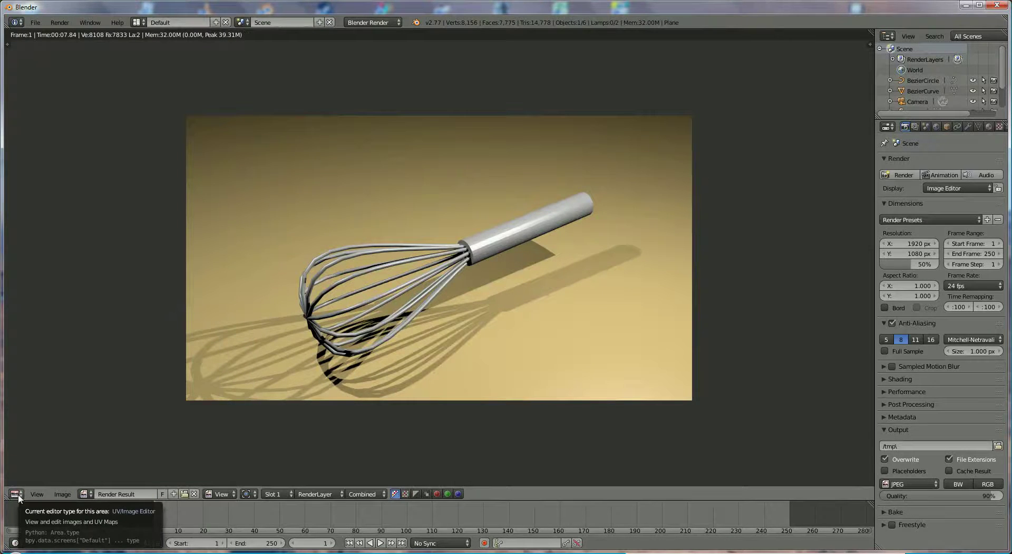
pyautogui.click(18, 494)
pyautogui.click(32, 481)
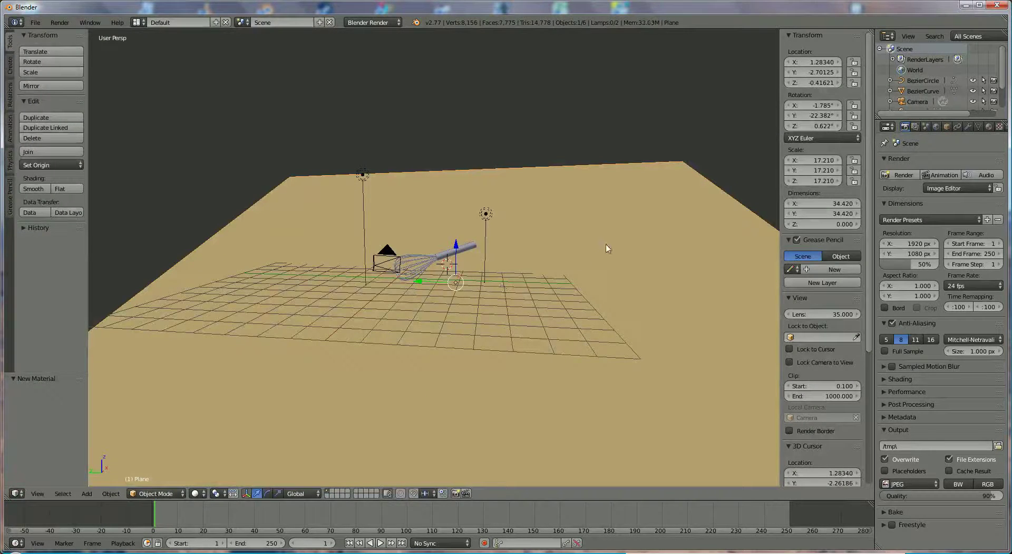
# Step: Show the ground plane's material settings and expand its Shadow panel
pyautogui.click(990, 128)
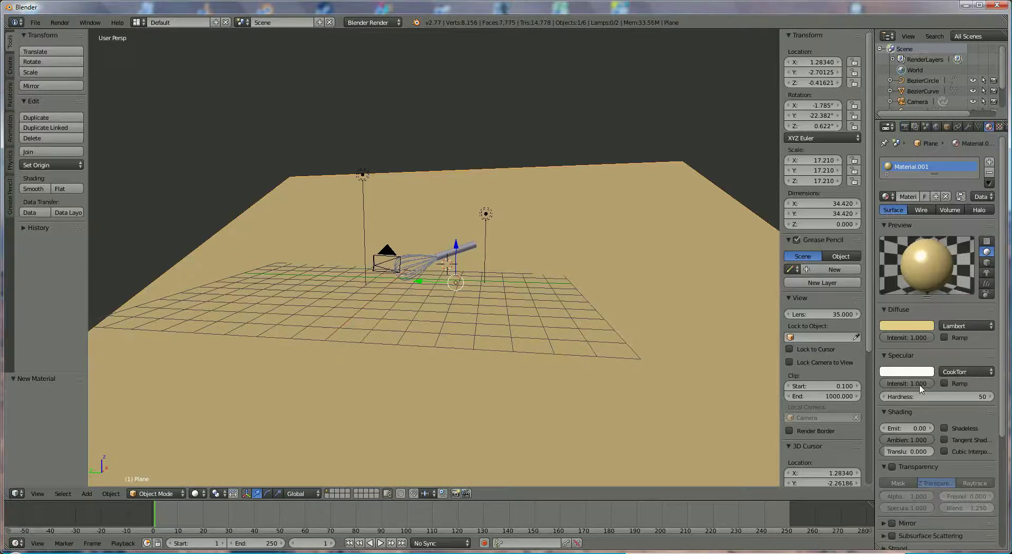
pyautogui.scroll(-6, 922, 402)
pyautogui.scroll(-2, 896, 517)
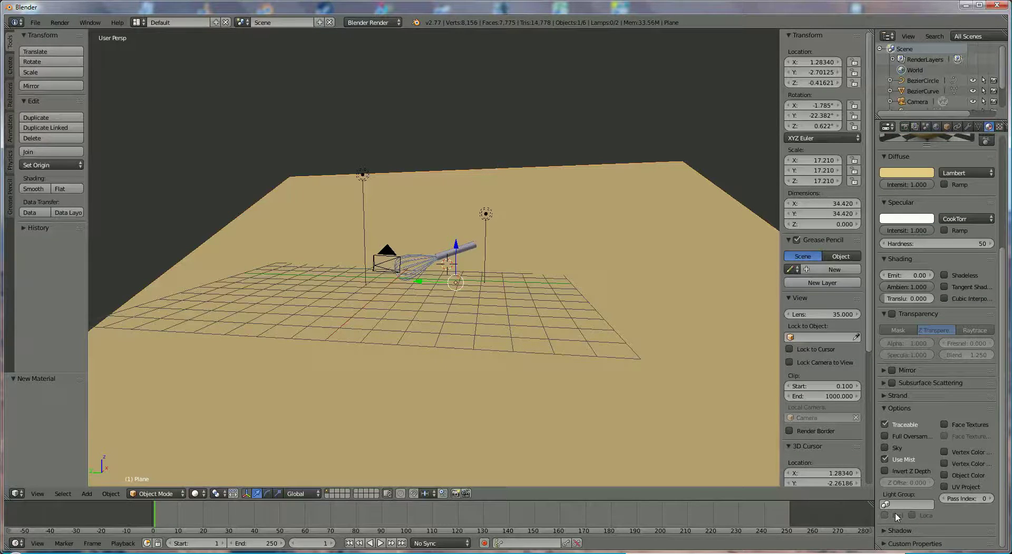
pyautogui.click(886, 531)
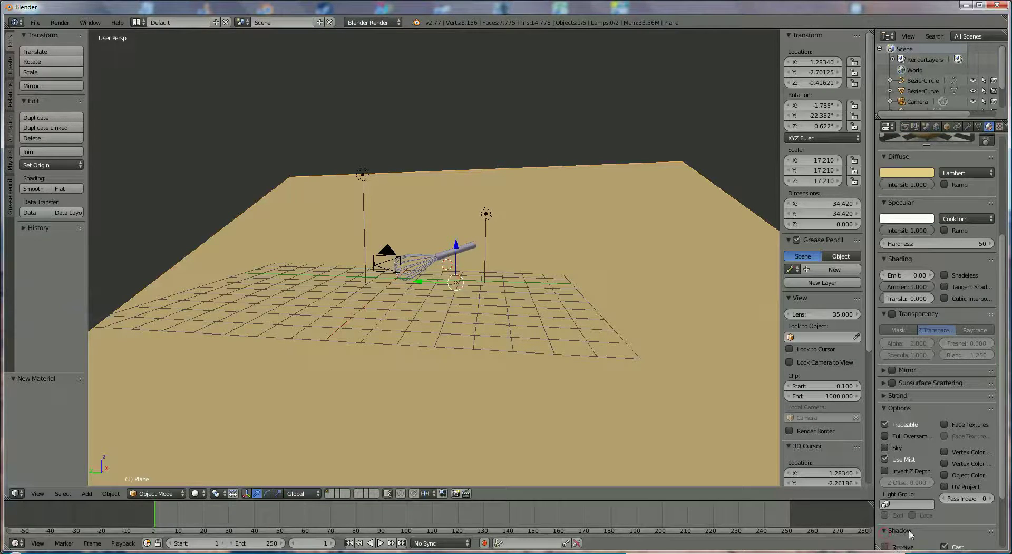
# Step: Select the whisk and start a fresh render from the Render settings
pyautogui.rightClick(466, 255)
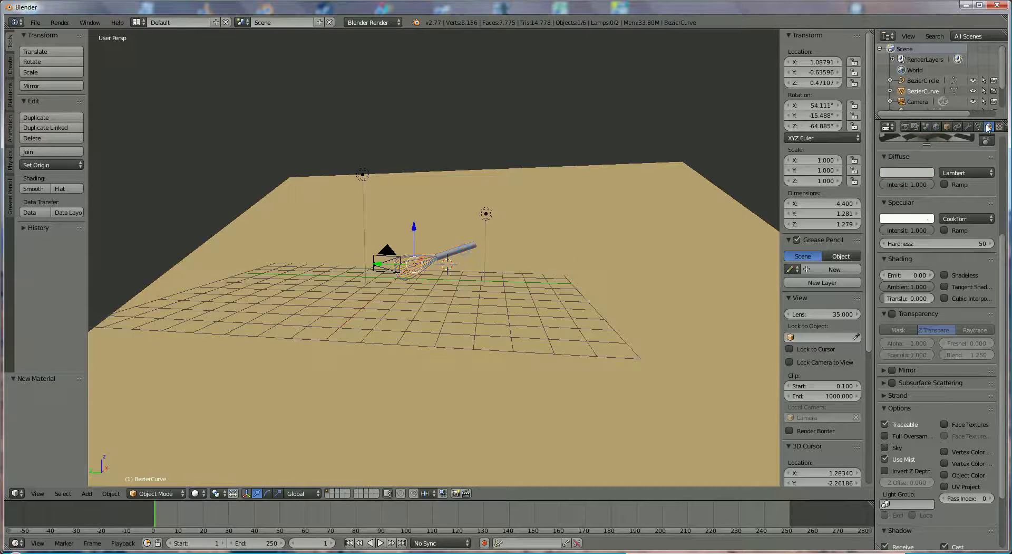
pyautogui.scroll(-4, 902, 421)
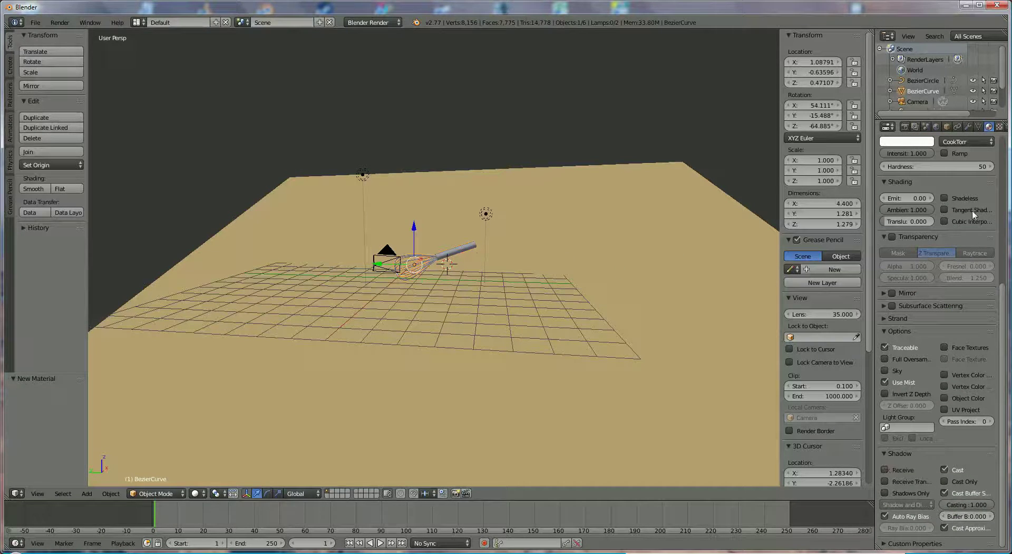
pyautogui.click(905, 126)
pyautogui.click(900, 174)
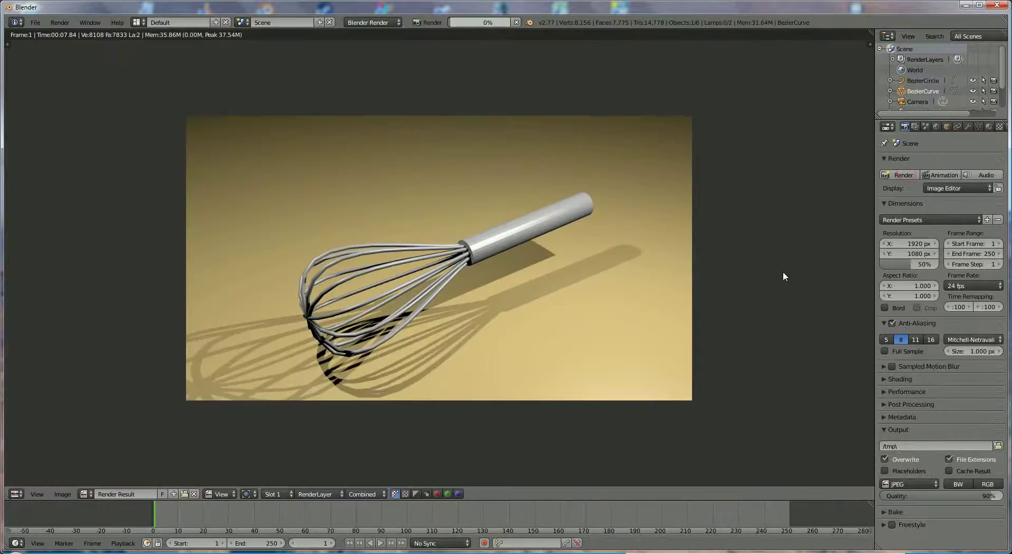